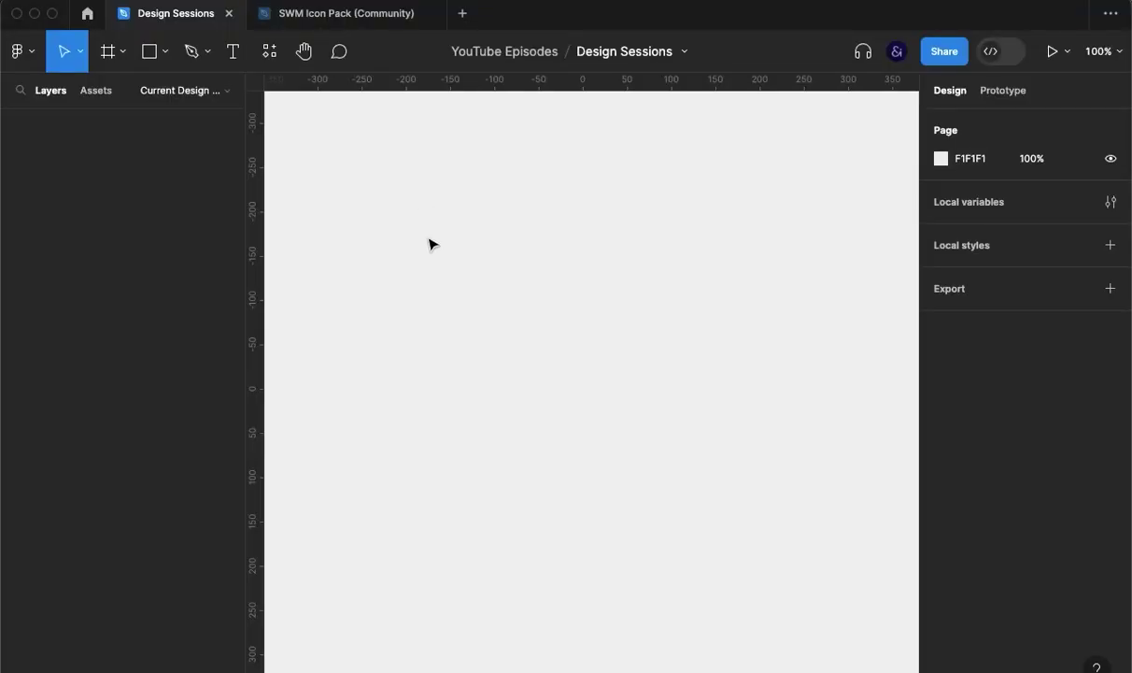
Draw a 443×126 frame and name it 'Placing element over auto layout'
{"action": "key", "text": "f"}
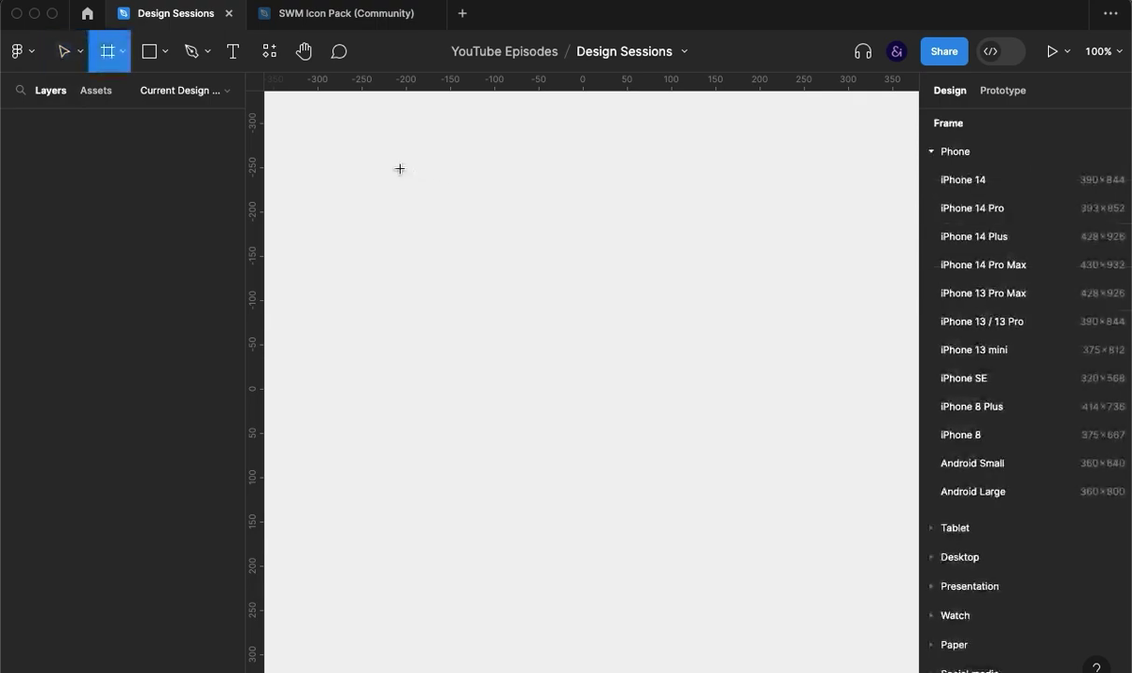
{"action": "left_click_drag", "start_coordinate": [399, 168], "coordinate": [791, 279]}
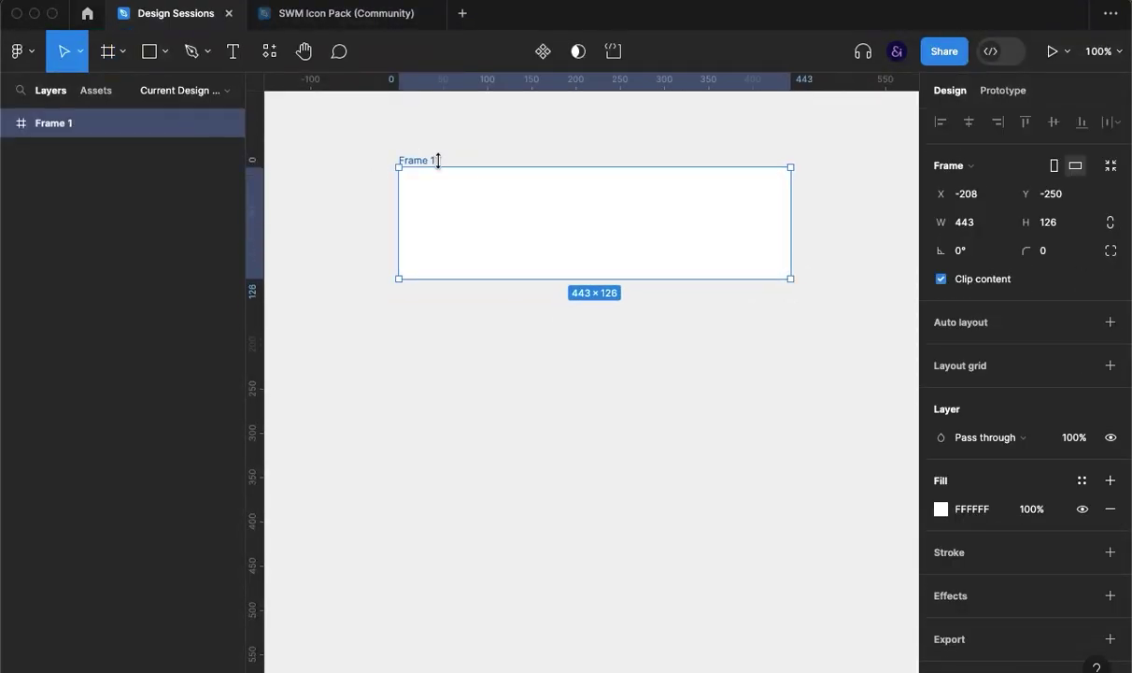
{"action": "double_click", "coordinate": [420, 160]}
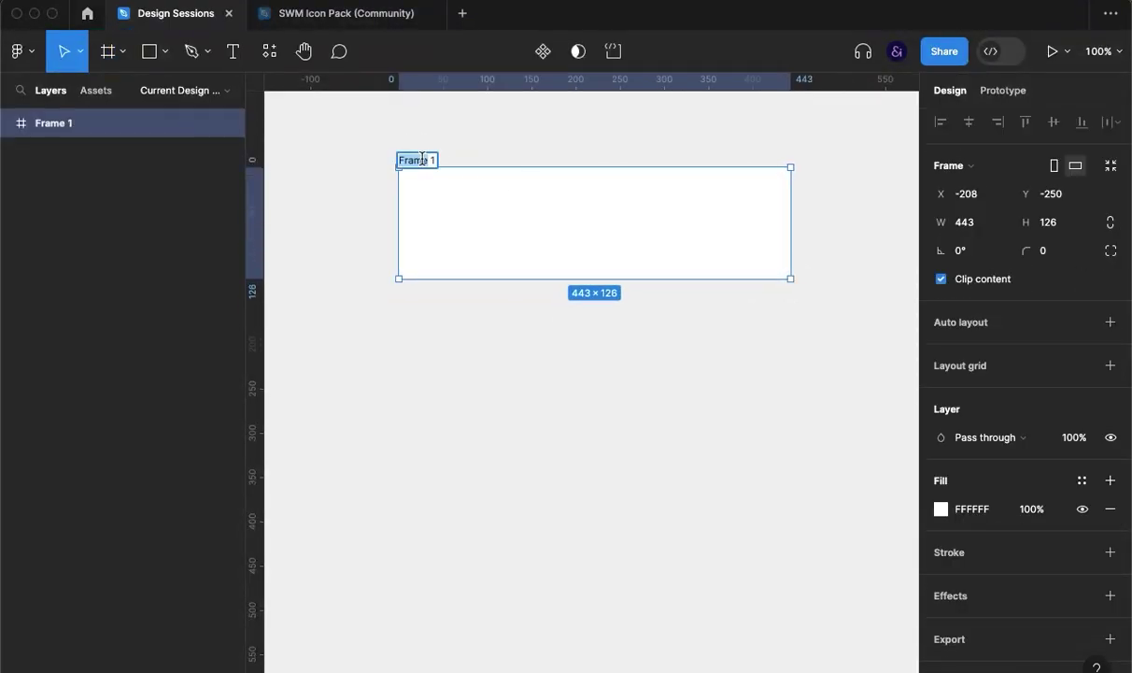
{"action": "type", "text": "F"}
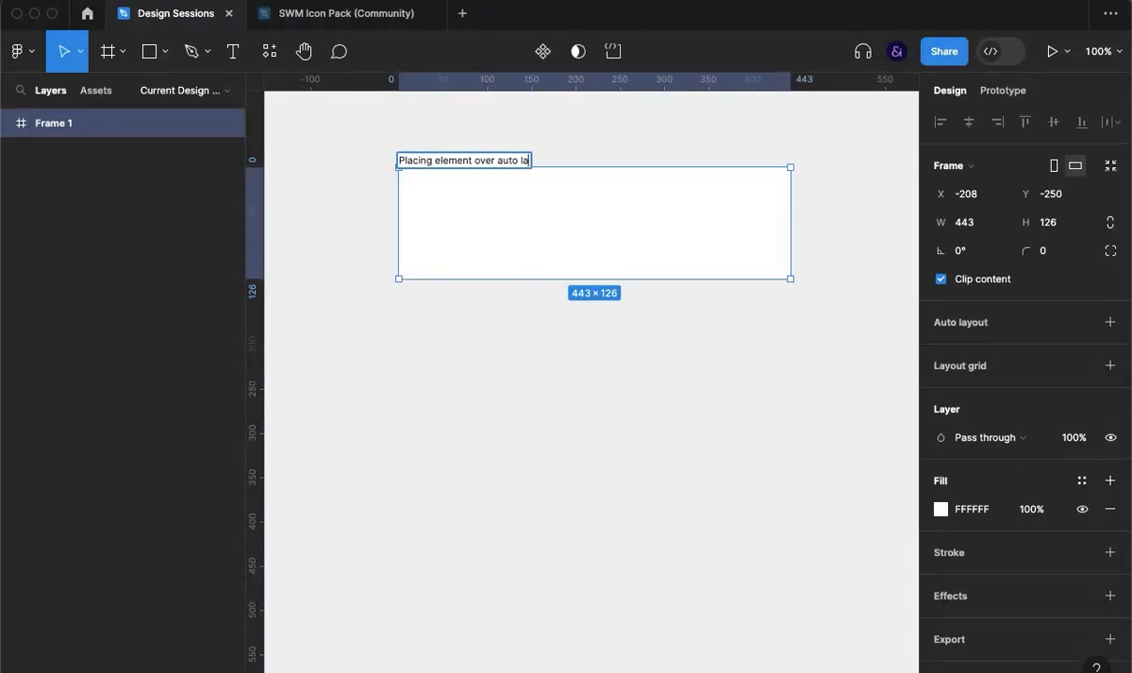
{"action": "left_click", "coordinate": [455, 326]}
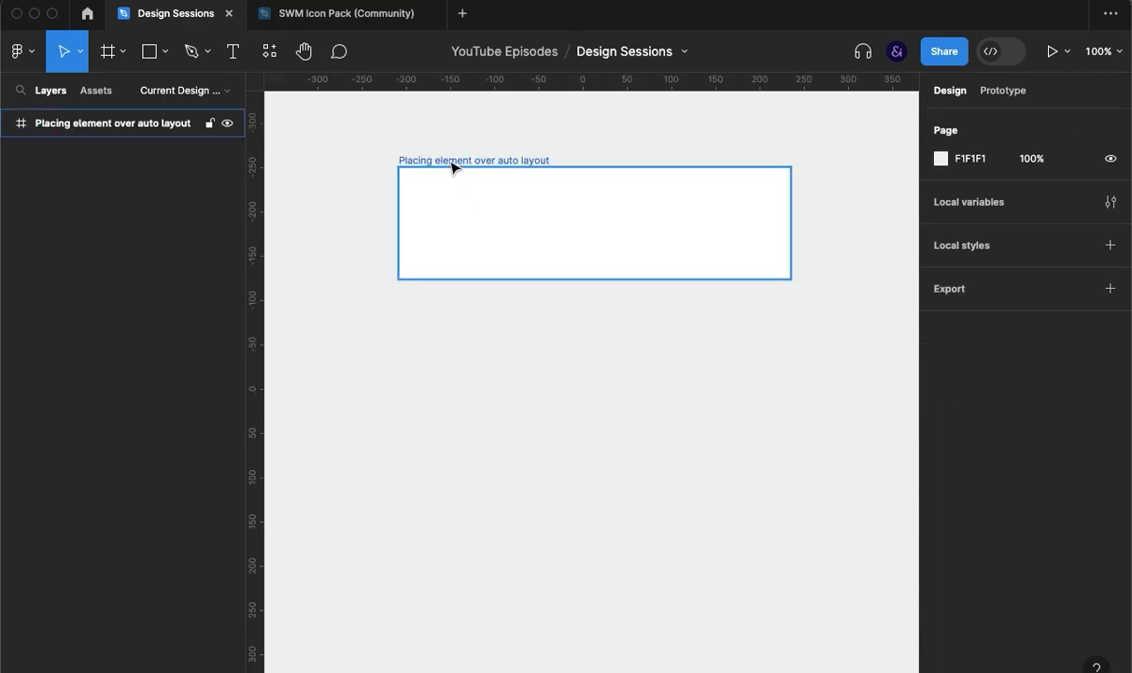
{"action": "left_click", "coordinate": [430, 159]}
Paste the home, search, heart and bell icons, group them, and make the group a horizontal auto-layout row
{"action": "key", "text": "ctrl+v"}
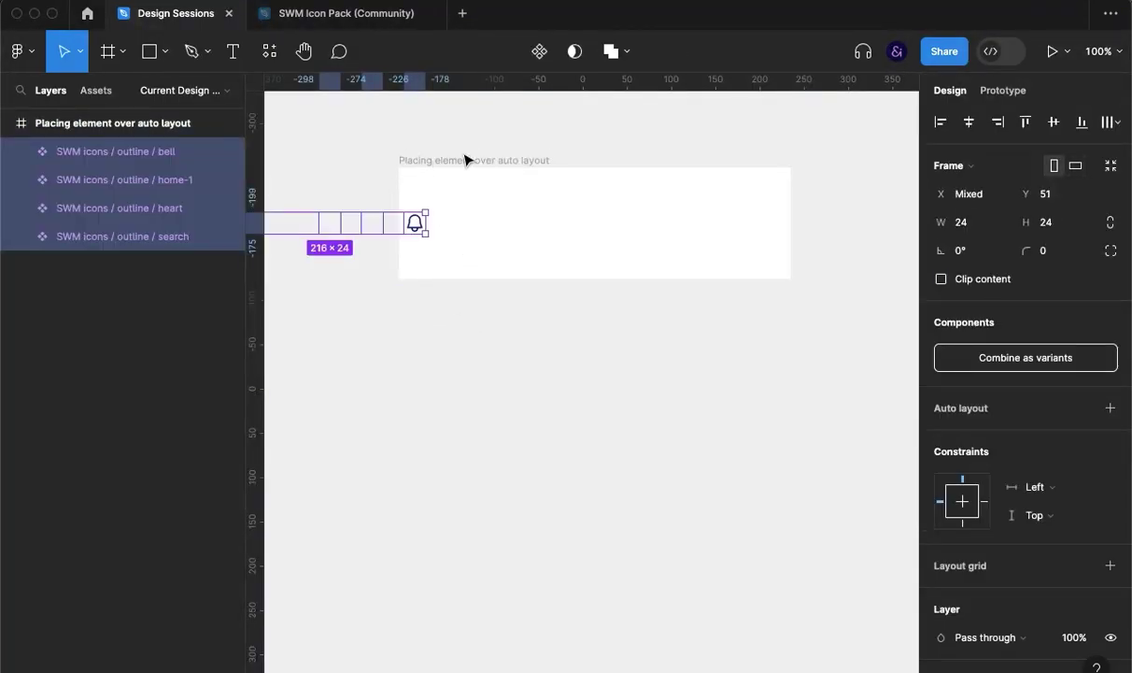
{"action": "key", "text": "Escape"}
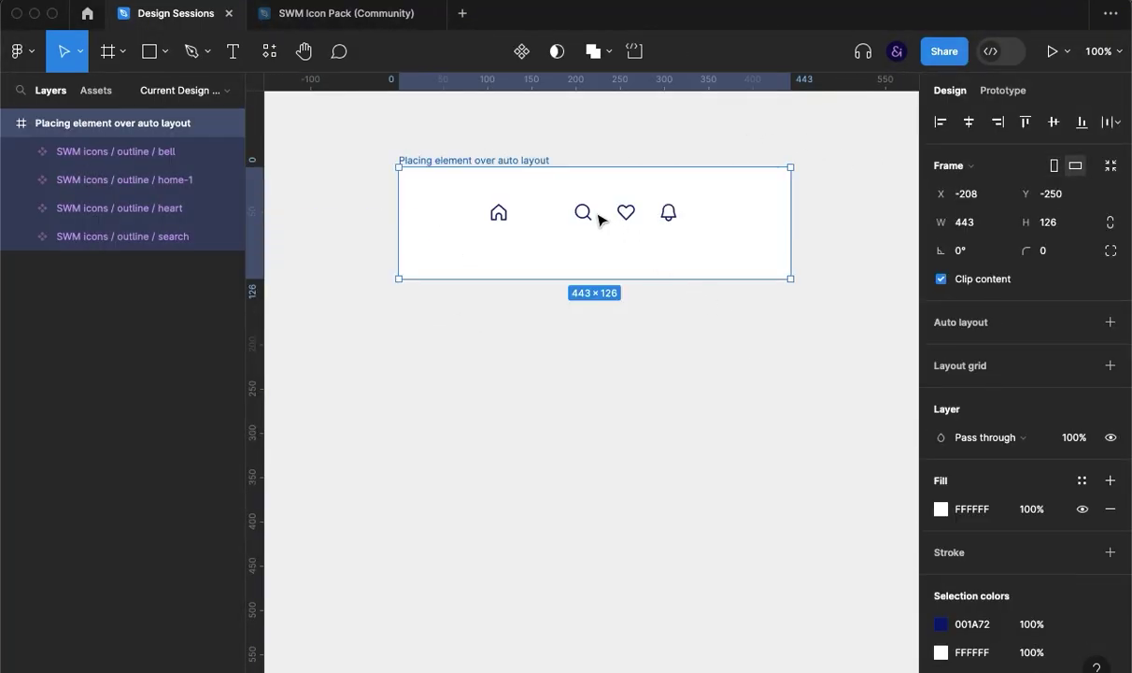
{"action": "left_click", "coordinate": [498, 213]}
{"action": "left_click", "coordinate": [583, 212], "text": "shift"}
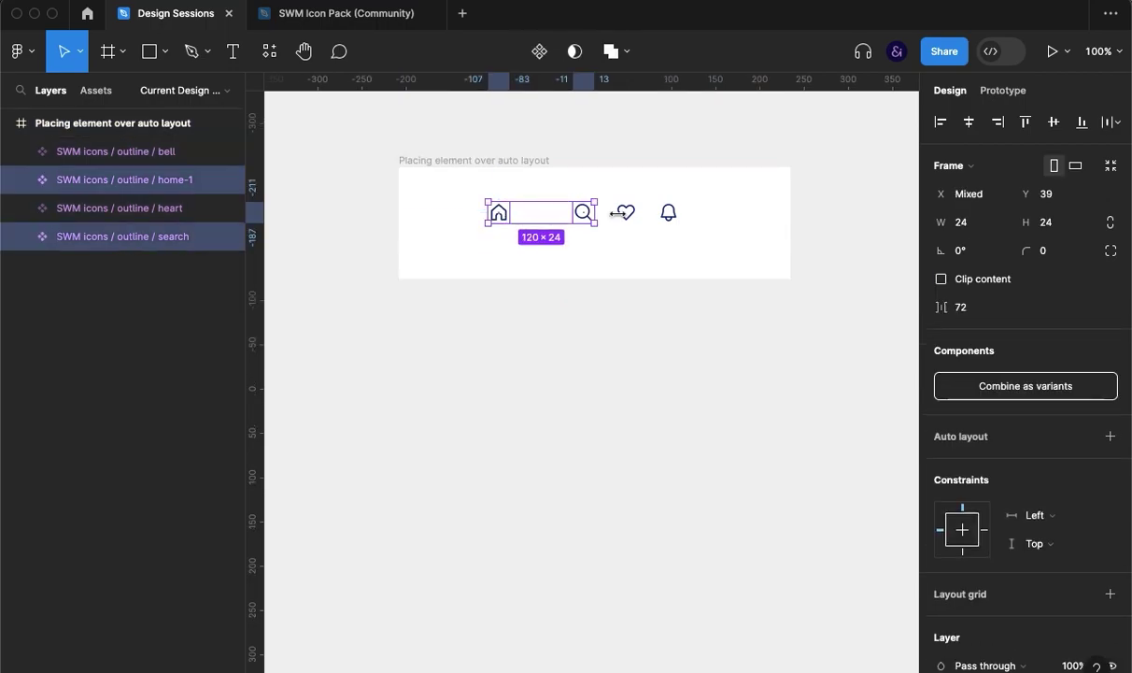
{"action": "left_click", "coordinate": [626, 212], "text": "shift"}
{"action": "left_click", "coordinate": [669, 217], "text": "shift"}
{"action": "key", "text": "ctrl+g"}
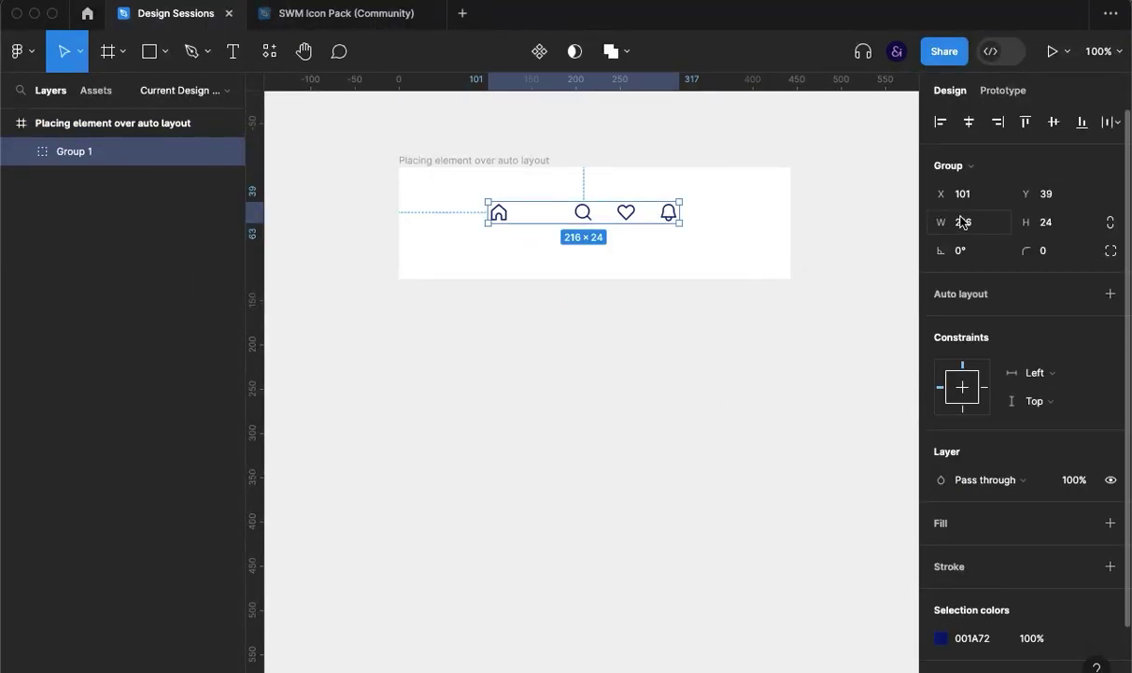
{"action": "left_click", "coordinate": [979, 303]}
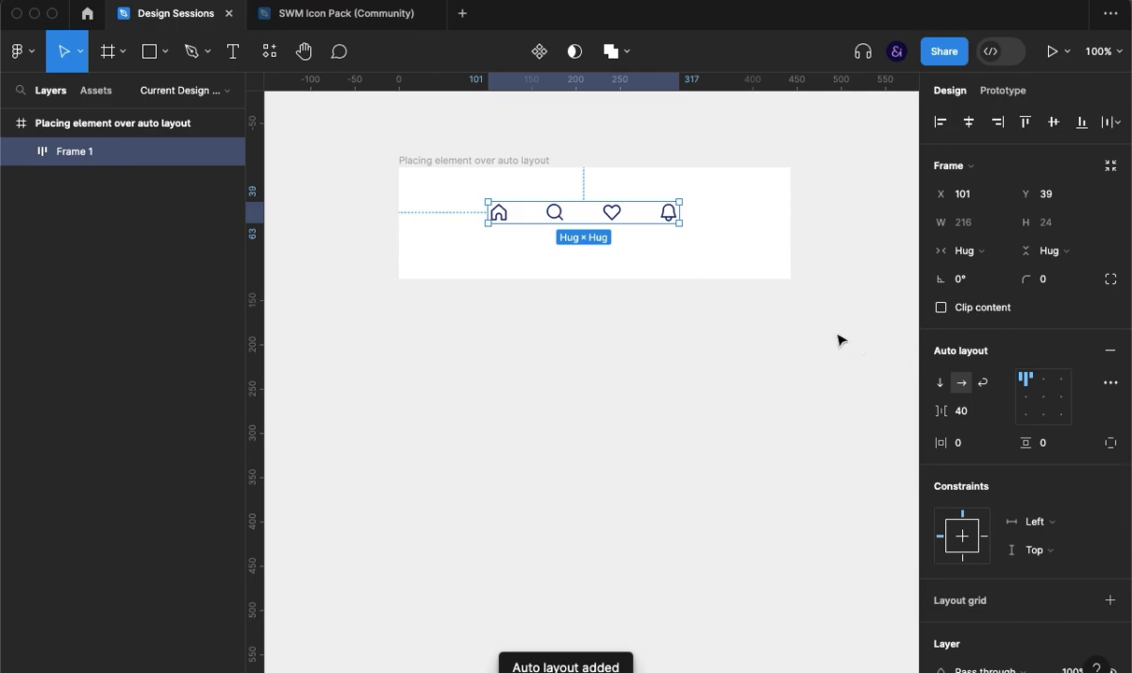
{"action": "key", "text": "k"}
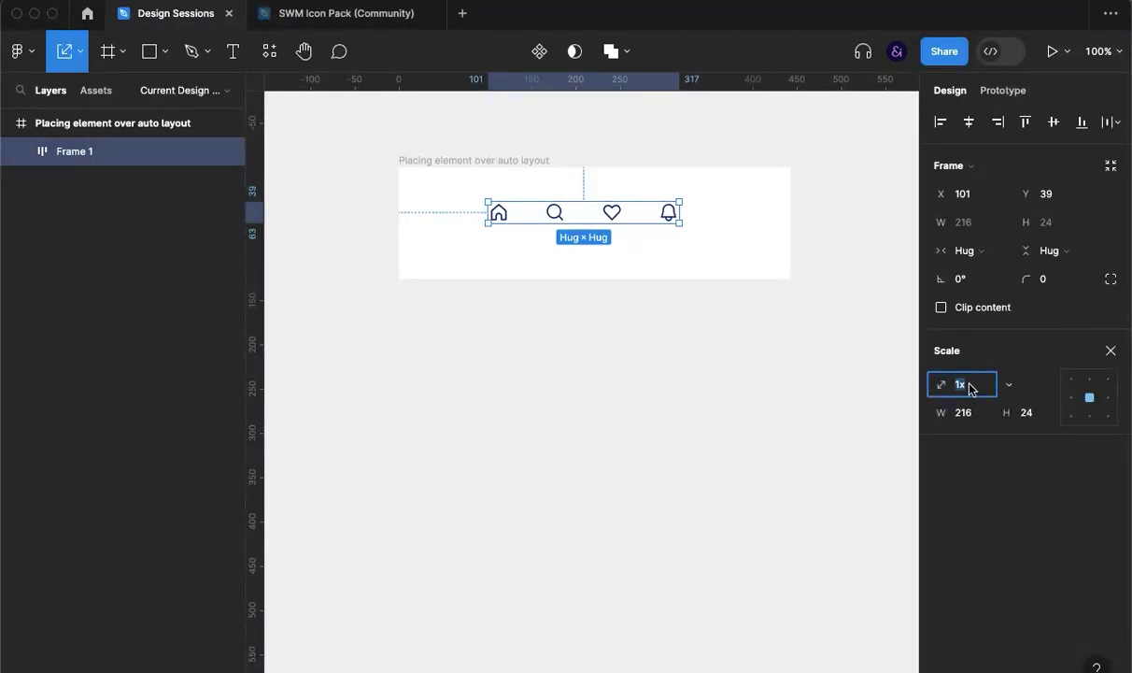
Scale the icon row proportionally to 356 wide
{"action": "left_click", "coordinate": [962, 412]}
{"action": "type", "text": "306"}
{"action": "key", "text": "Return"}
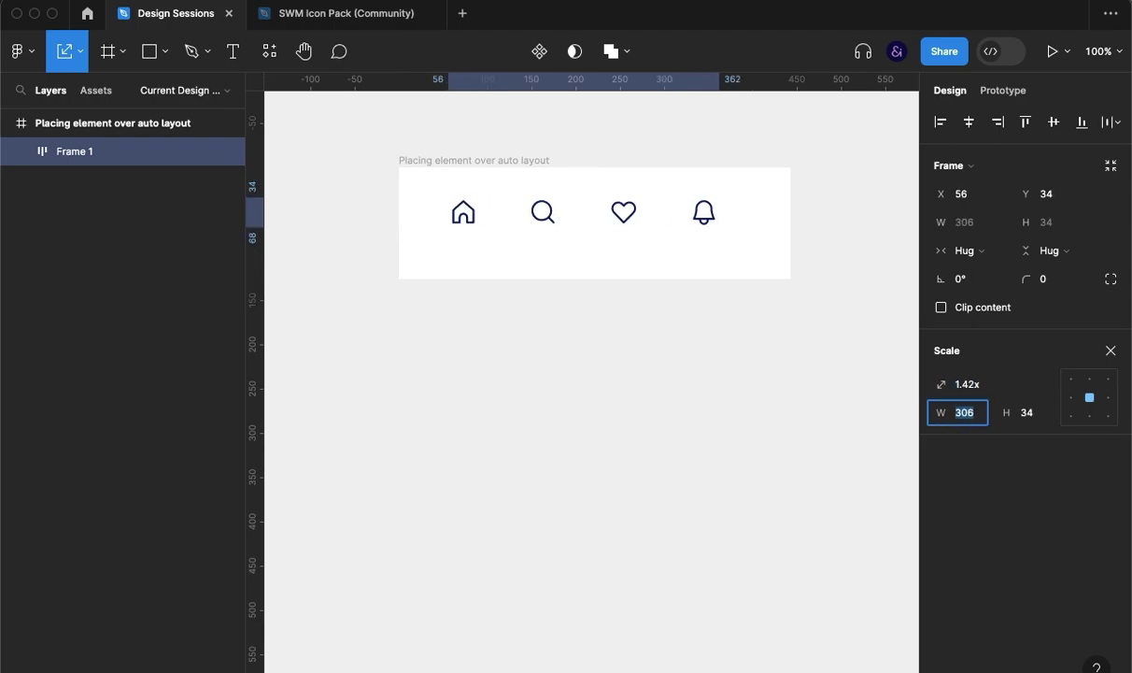
{"action": "type", "text": "356"}
{"action": "key", "text": "Return"}
{"action": "key", "text": "Escape"}
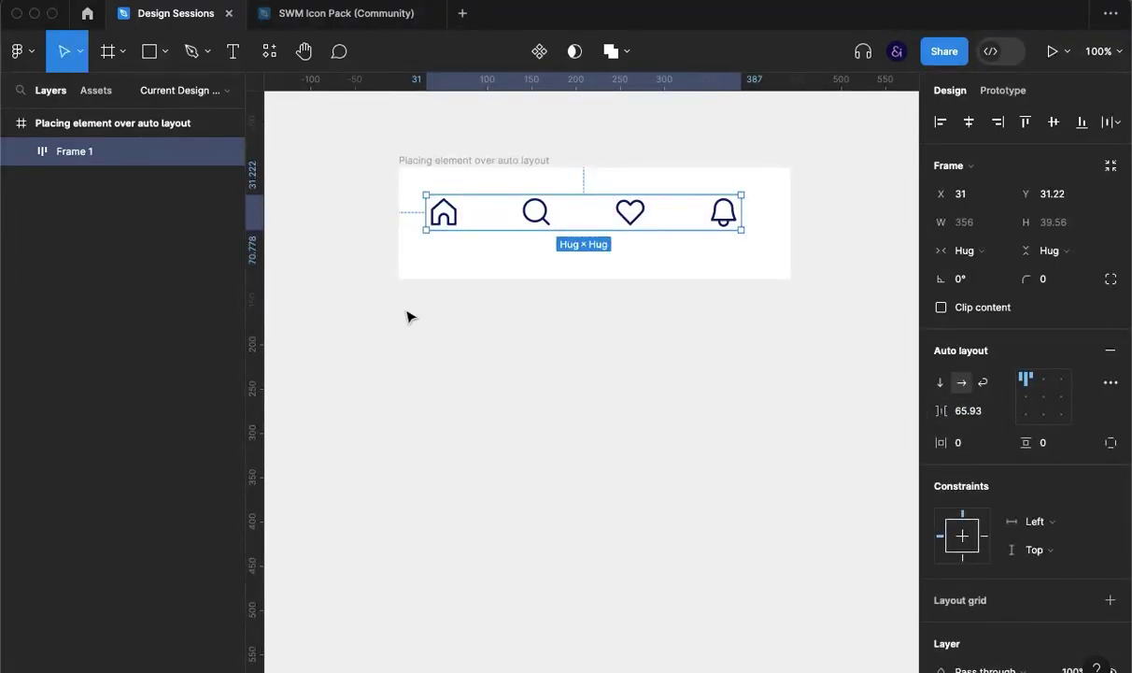
Center the icon row horizontally and vertically in the frame
{"action": "left_click", "coordinate": [475, 160]}
{"action": "left_click", "coordinate": [581, 215]}
{"action": "left_click", "coordinate": [972, 123]}
{"action": "left_click", "coordinate": [1054, 122]}
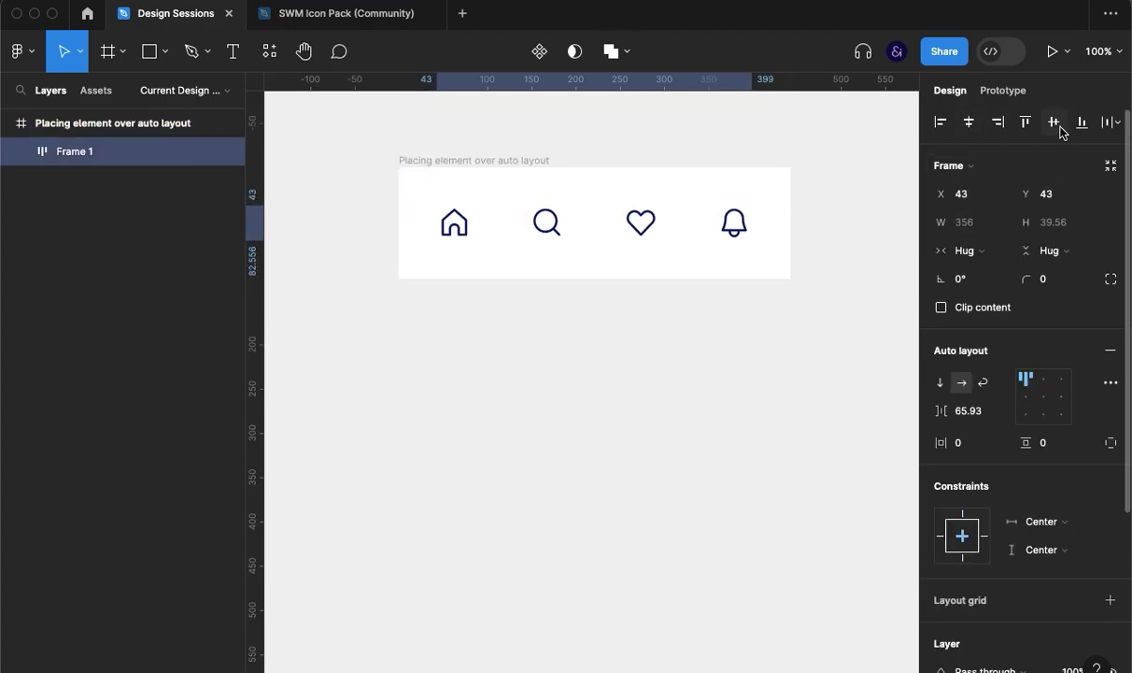
Set the spacing between the icons to 40
{"action": "left_click", "coordinate": [983, 417]}
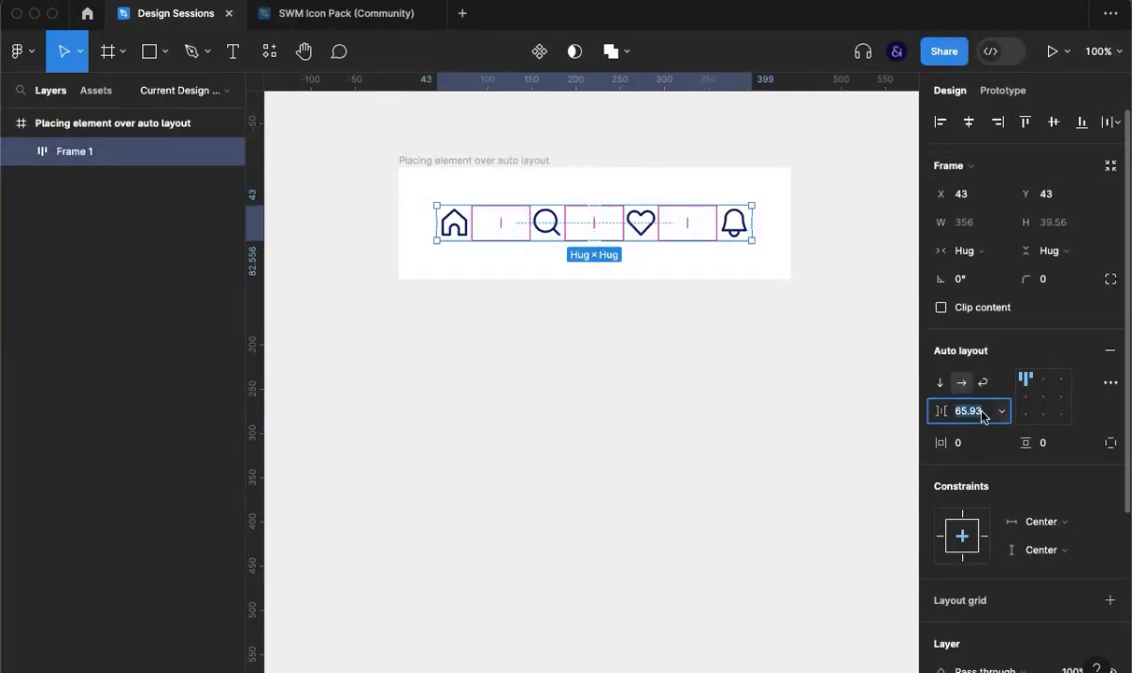
{"action": "type", "text": "40"}
{"action": "key", "text": "BackSpace"}
{"action": "key", "text": "Return"}
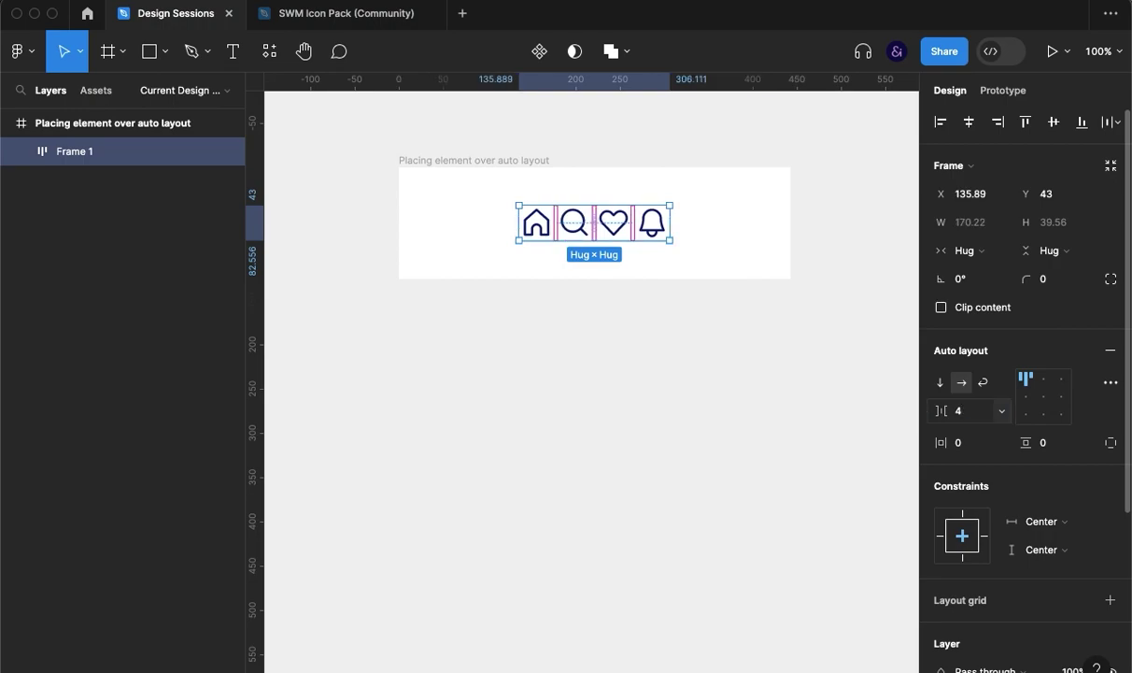
{"action": "left_click", "coordinate": [977, 418]}
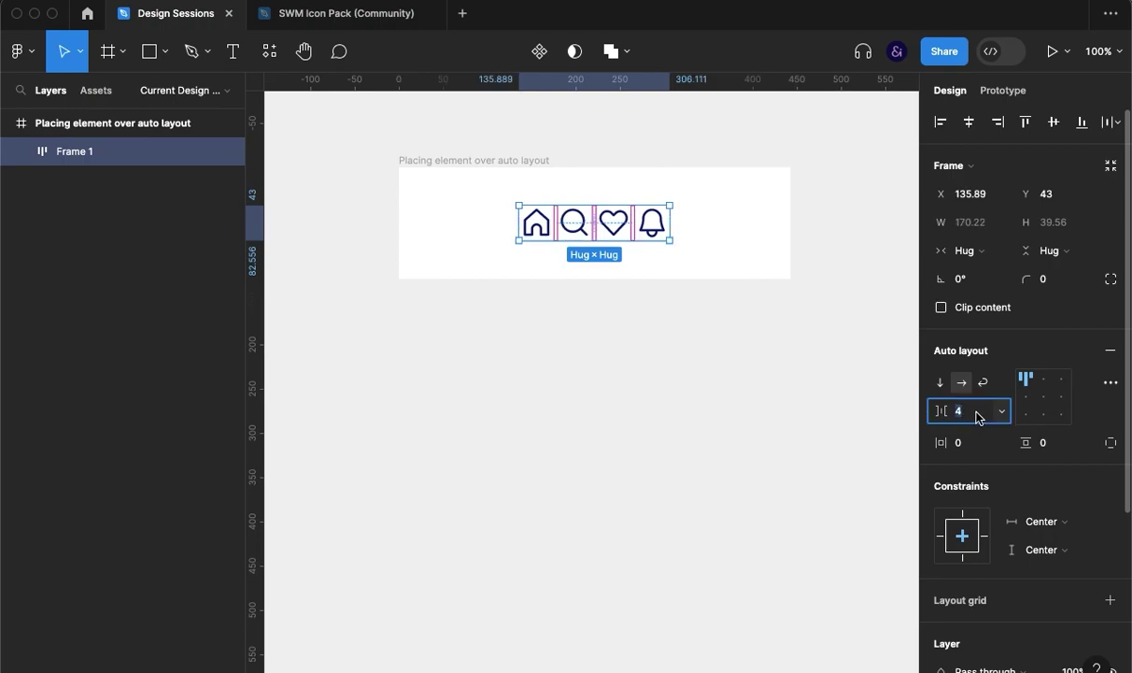
{"action": "type", "text": "40"}
{"action": "key", "text": "Return"}
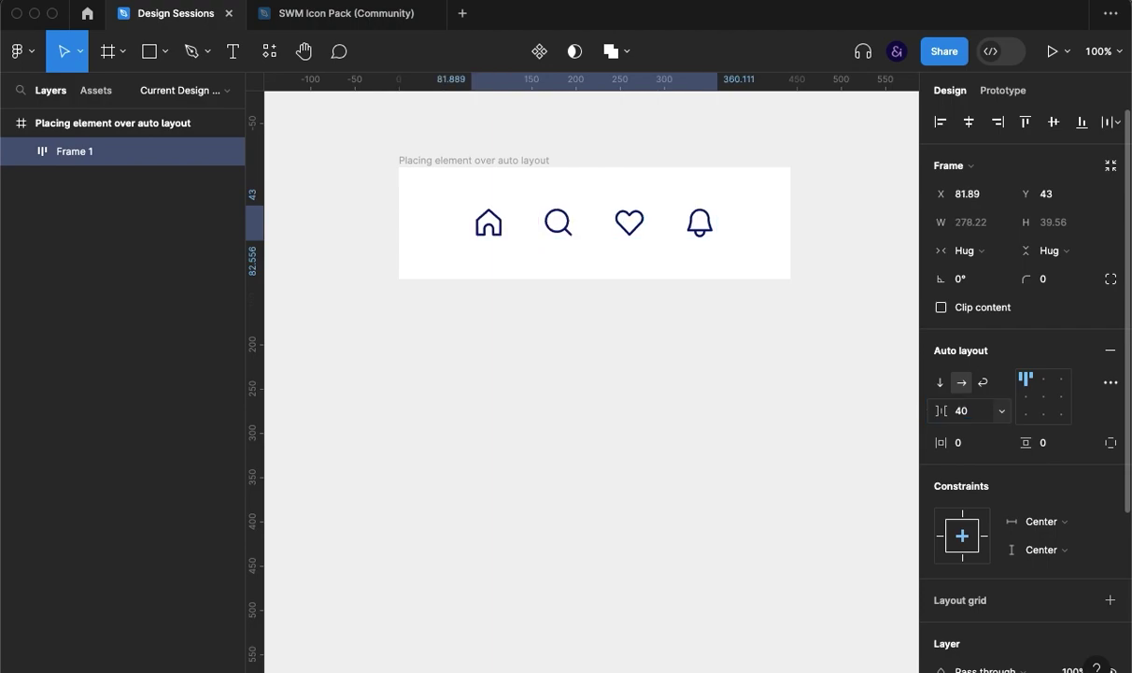
{"action": "left_click", "coordinate": [760, 369]}
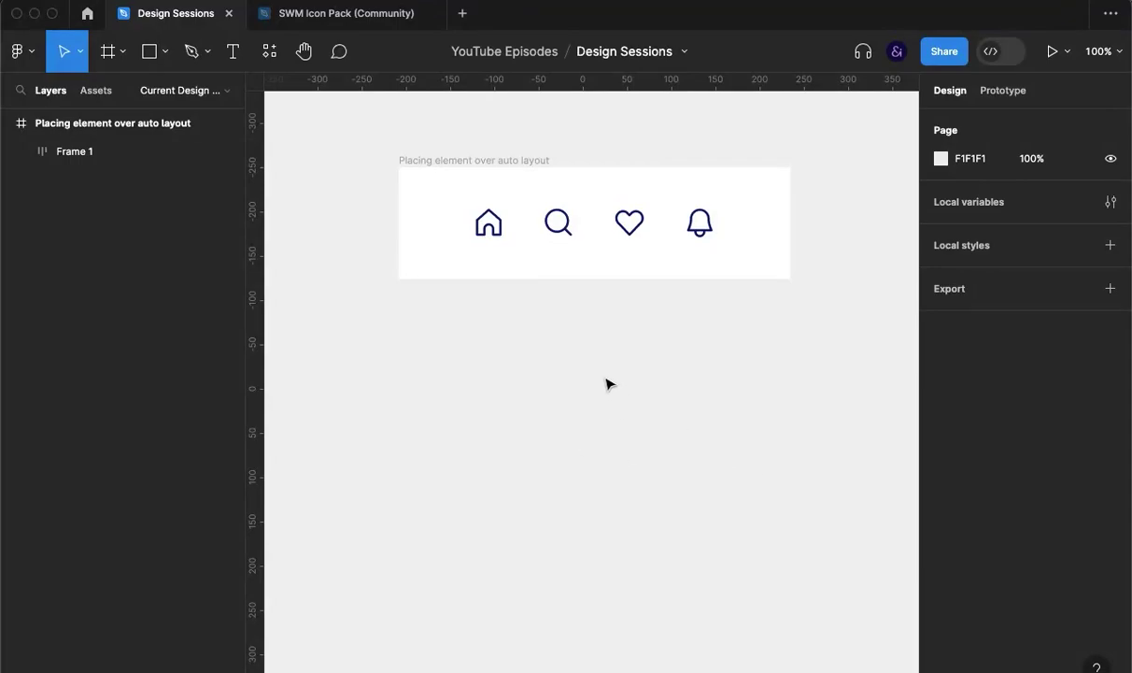
Add a text '4' below the icon frame
{"action": "key", "text": "t"}
{"action": "left_click", "coordinate": [629, 358]}
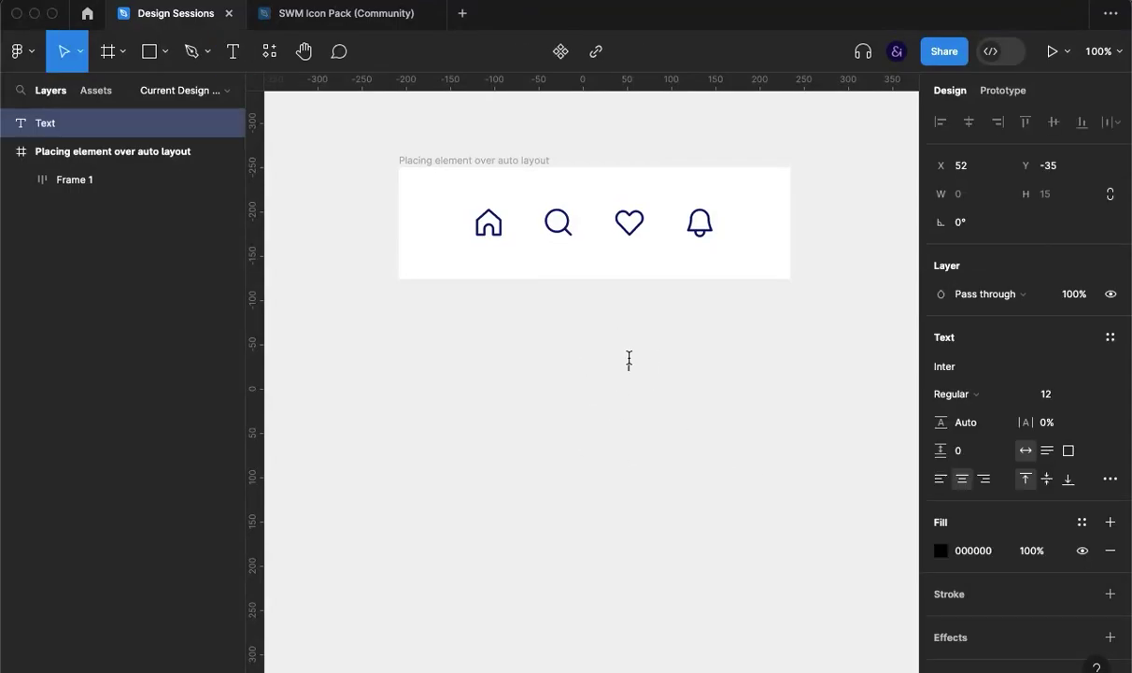
{"action": "type", "text": "4"}
{"action": "key", "text": "Escape"}
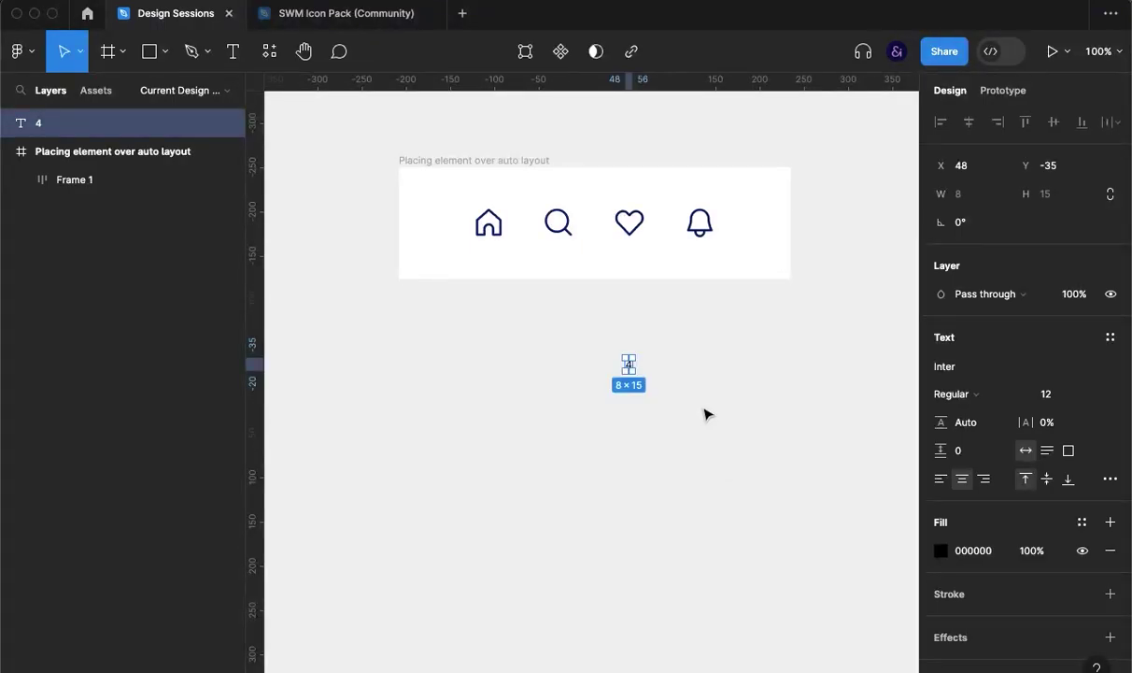
Wrap the 4 in an auto-layout frame with 10 vertical and horizontal padding and a fill
{"action": "key", "text": "ctrl+g"}
{"action": "left_click", "coordinate": [1109, 294]}
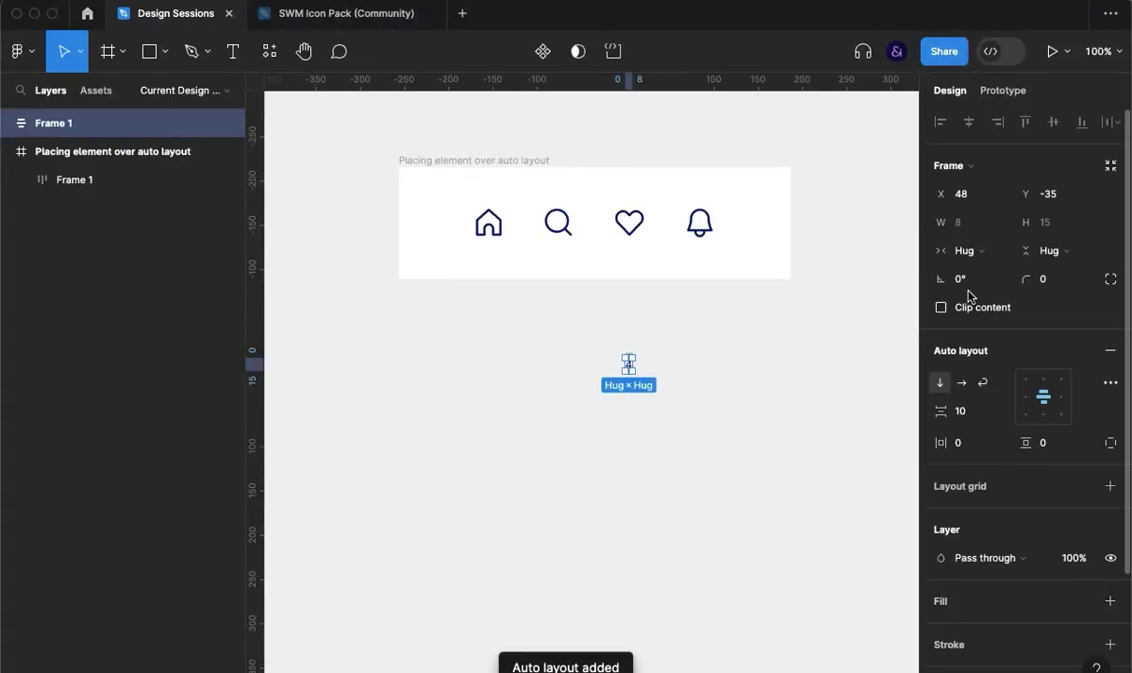
{"action": "left_click", "coordinate": [1049, 453]}
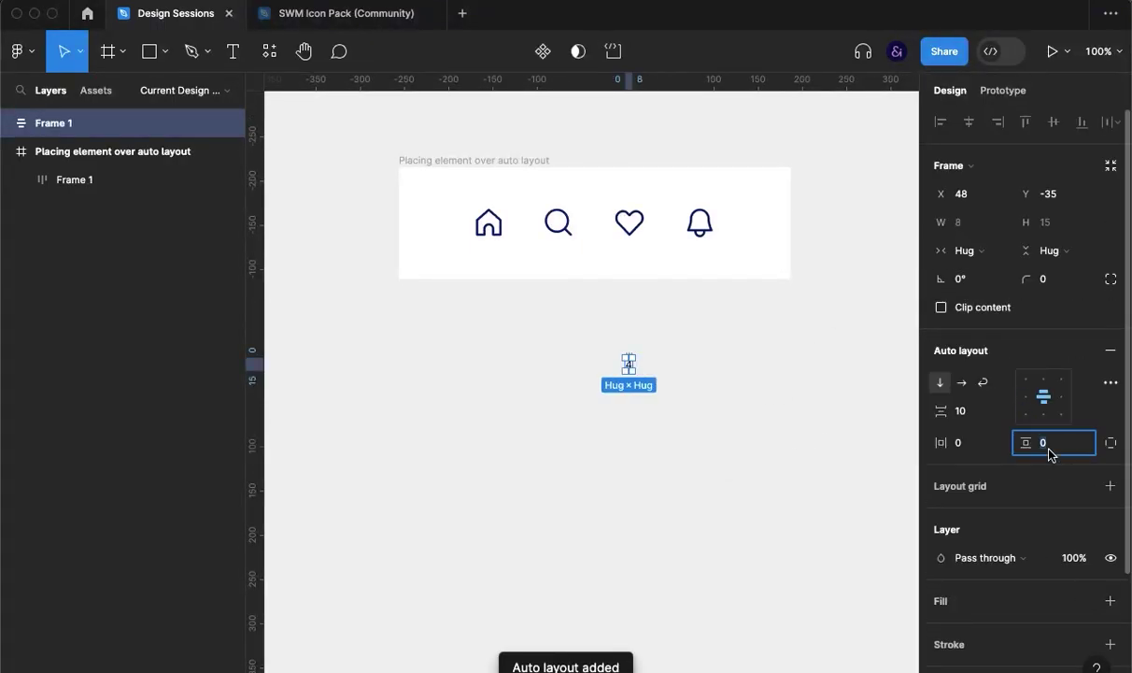
{"action": "type", "text": "10"}
{"action": "left_click", "coordinate": [990, 441]}
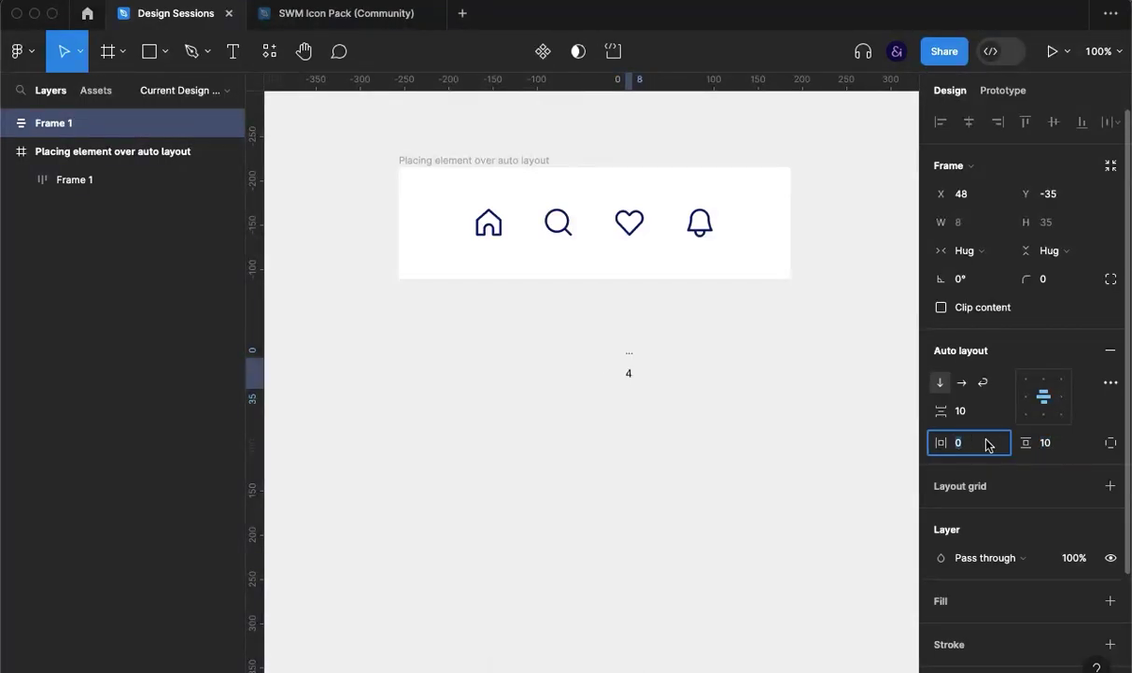
{"action": "type", "text": "10"}
{"action": "scroll", "coordinate": [1032, 505], "scroll_direction": "down", "scroll_amount": 4}
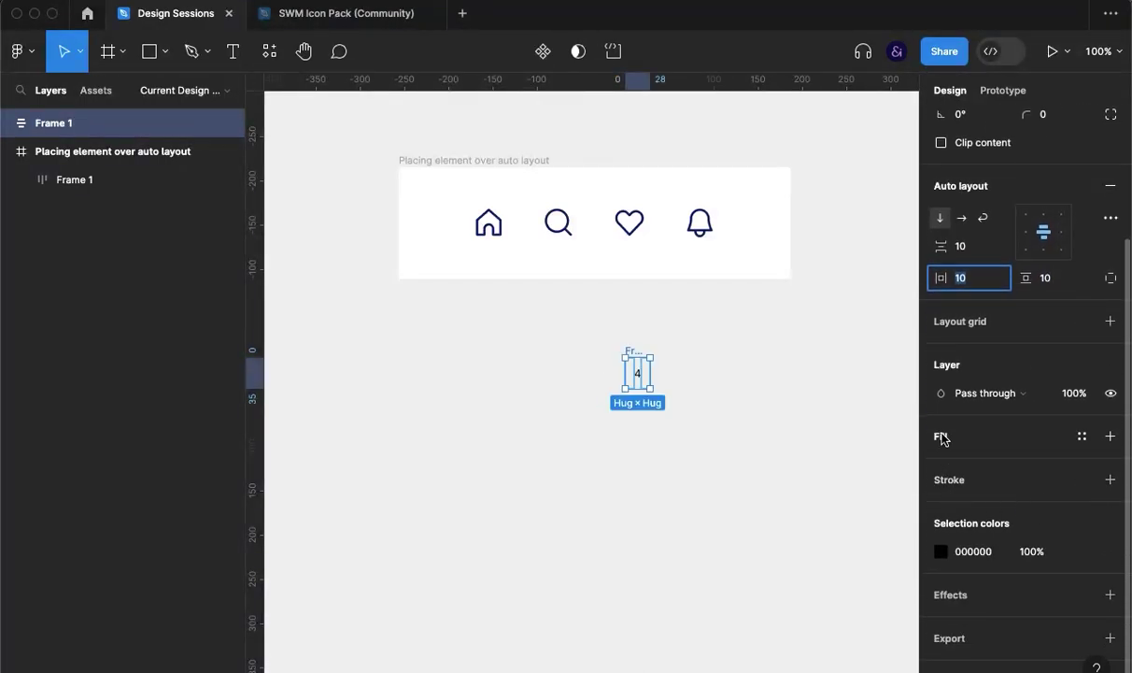
{"action": "left_click", "coordinate": [942, 436]}
Set the badge fill colour to red EB7070
{"action": "left_click", "coordinate": [942, 464]}
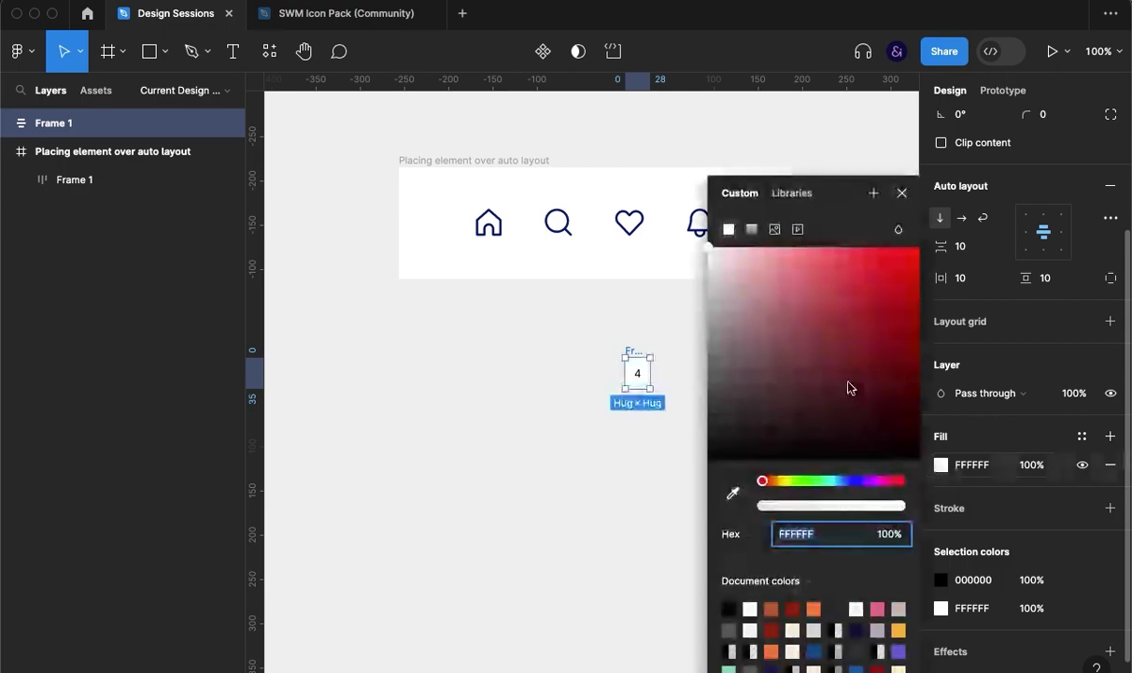
{"action": "left_click", "coordinate": [838, 297]}
{"action": "left_click_drag", "start_coordinate": [838, 297], "coordinate": [818, 263]}
{"action": "left_click", "coordinate": [902, 193]}
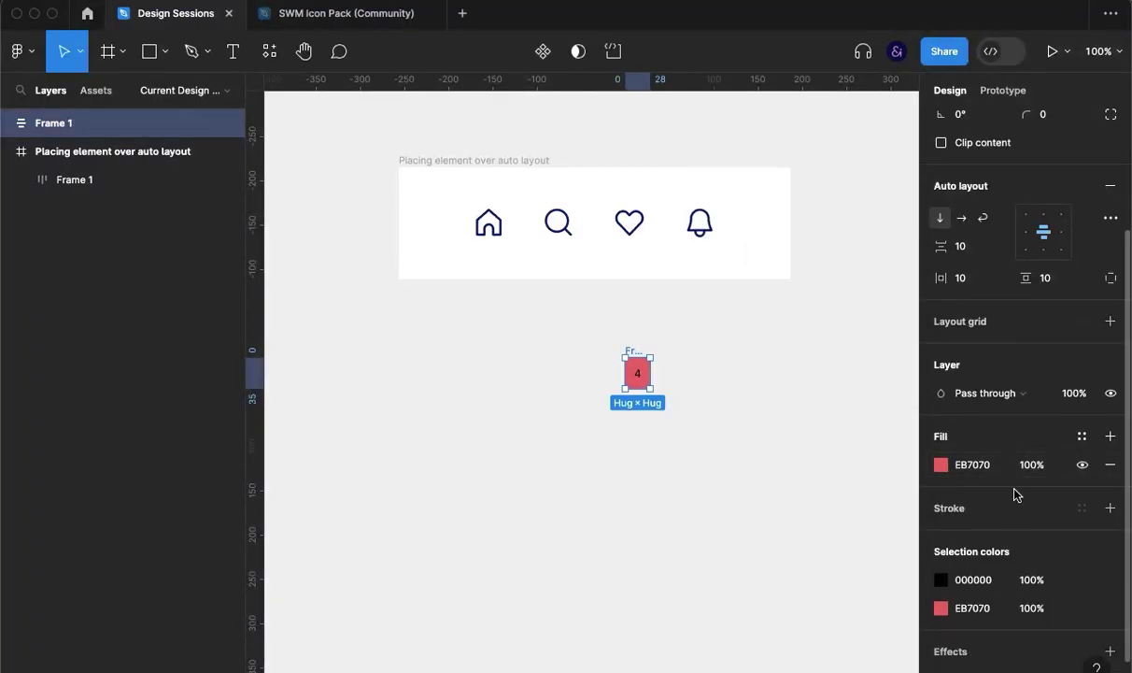
Round the badge's corners into a pill shape
{"action": "scroll", "coordinate": [1023, 448], "scroll_direction": "up", "scroll_amount": 4}
{"action": "left_click", "coordinate": [1109, 280]}
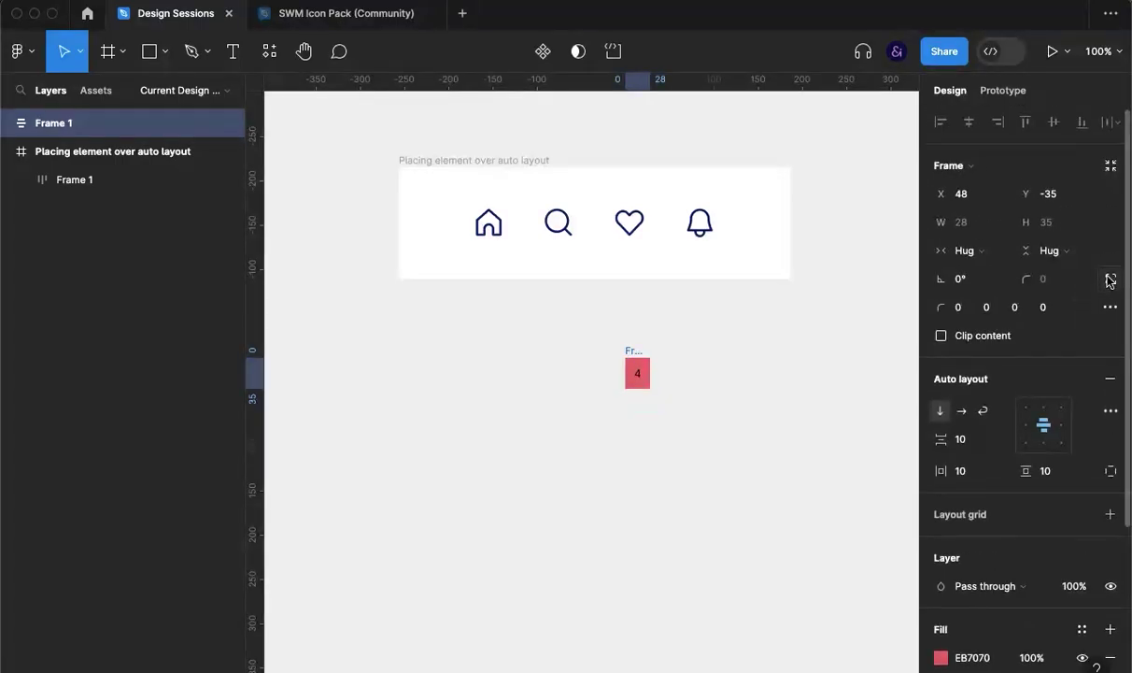
{"action": "left_click", "coordinate": [1110, 279]}
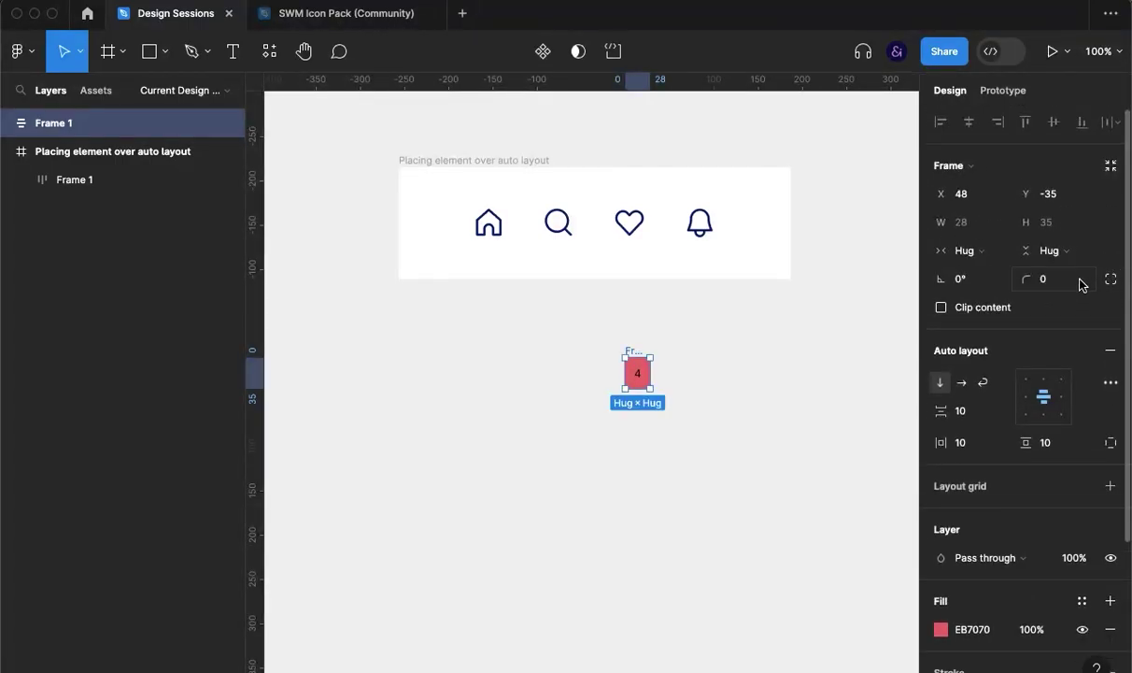
{"action": "left_click", "coordinate": [1080, 280]}
{"action": "type", "text": "20"}
{"action": "key", "text": "Return"}
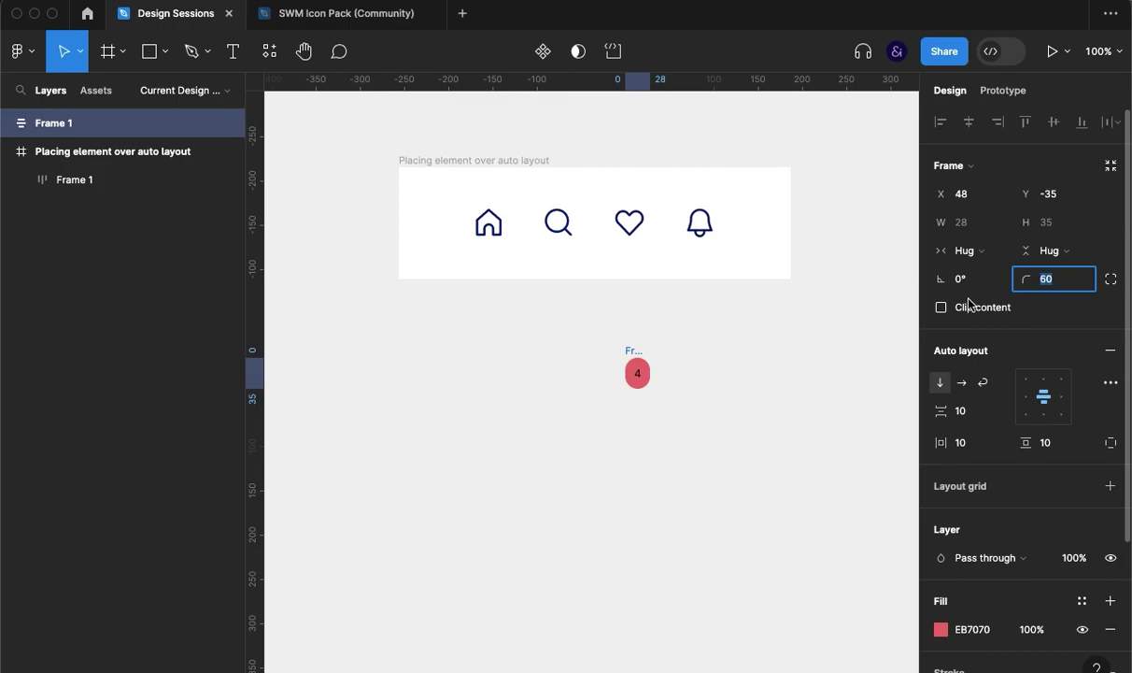
Increase the badge's horizontal padding to 15
{"action": "left_click", "coordinate": [1000, 449]}
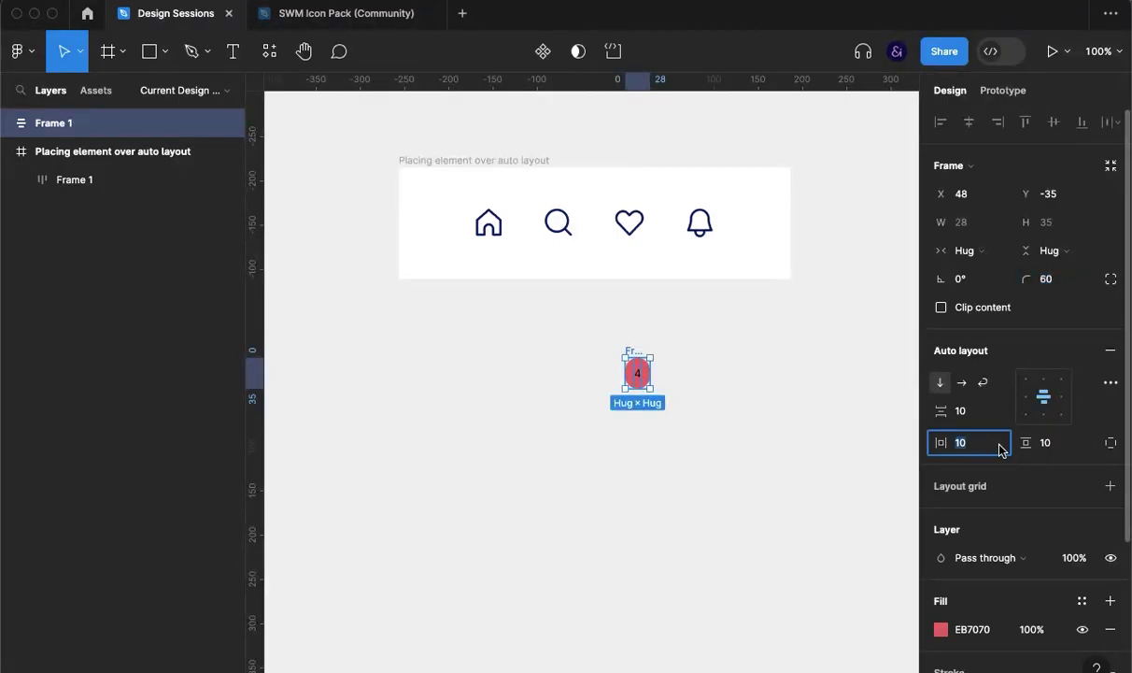
{"action": "key", "text": "Up"}
{"action": "key", "text": "Up"}
{"action": "key", "text": "Up"}
{"action": "key", "text": "Up"}
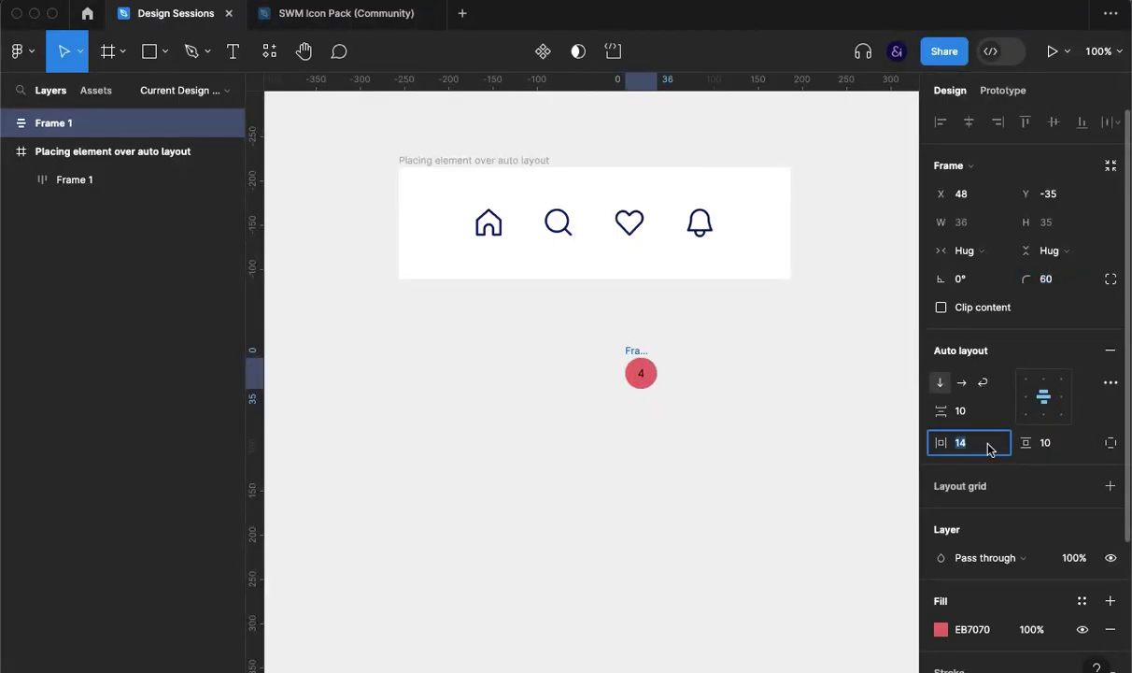
{"action": "key", "text": "Up"}
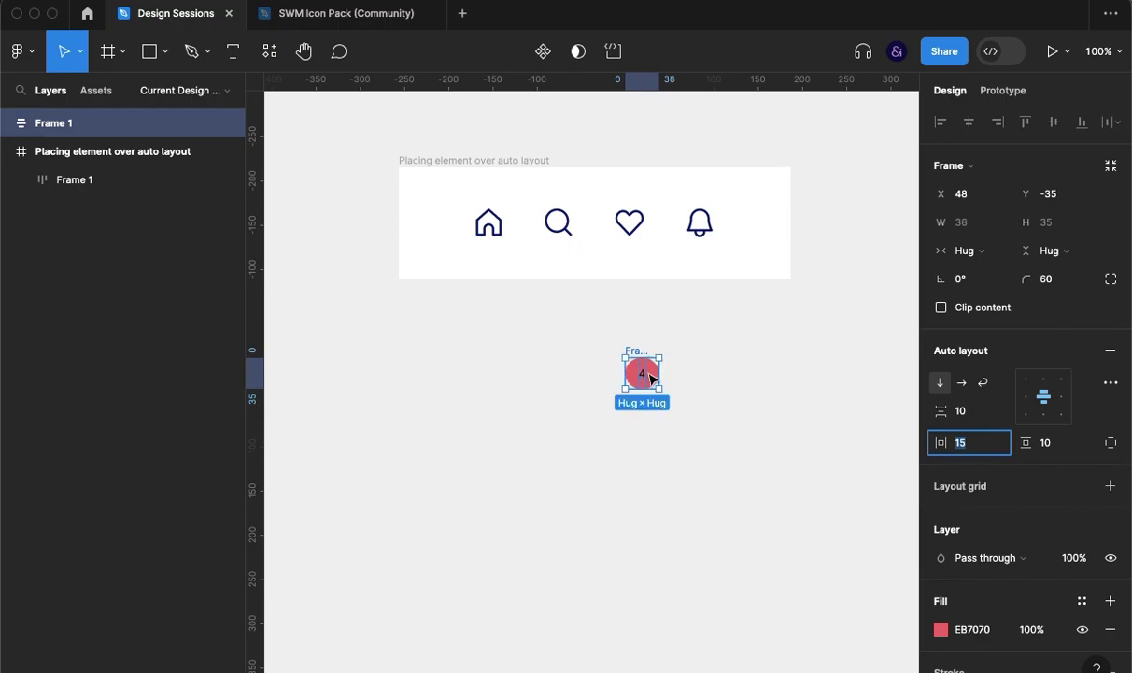
Set the 4's font size to 18
{"action": "double_click", "coordinate": [645, 374]}
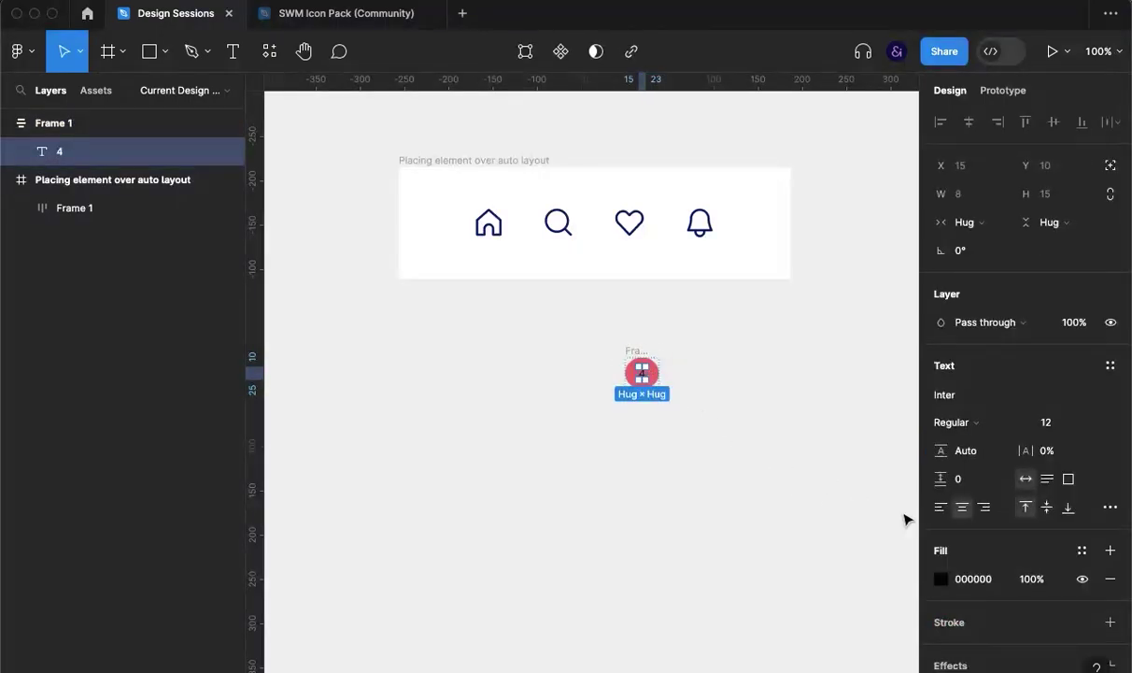
{"action": "left_click", "coordinate": [1062, 422]}
{"action": "type", "text": "18"}
{"action": "key", "text": "Return"}
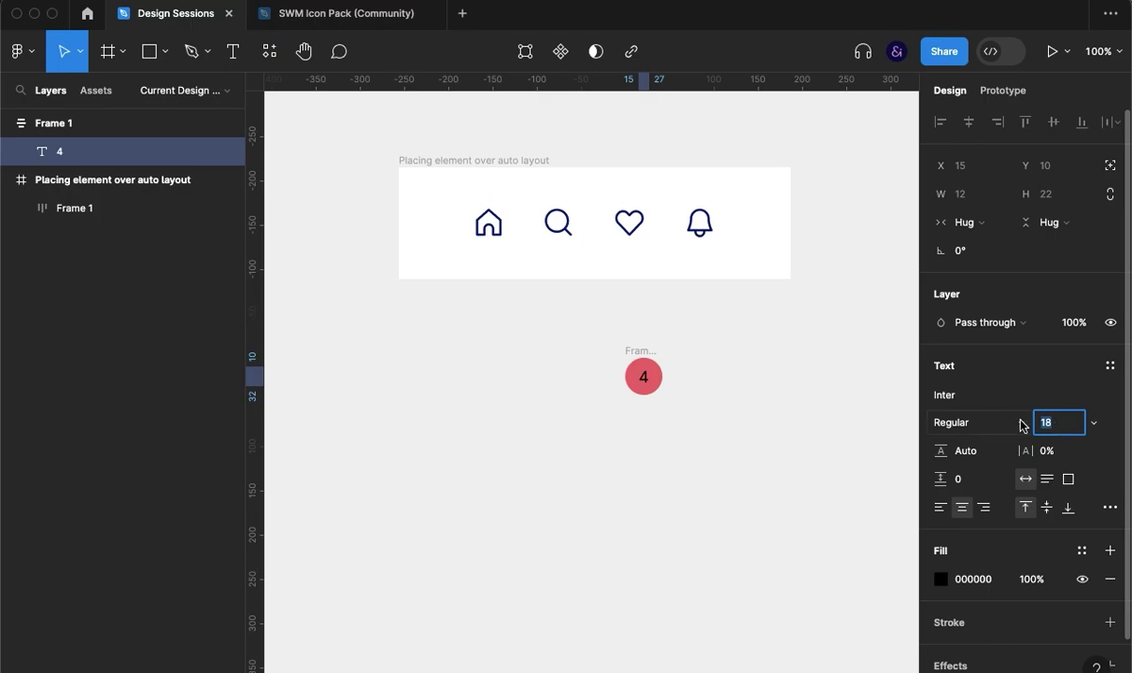
{"action": "left_click", "coordinate": [838, 418]}
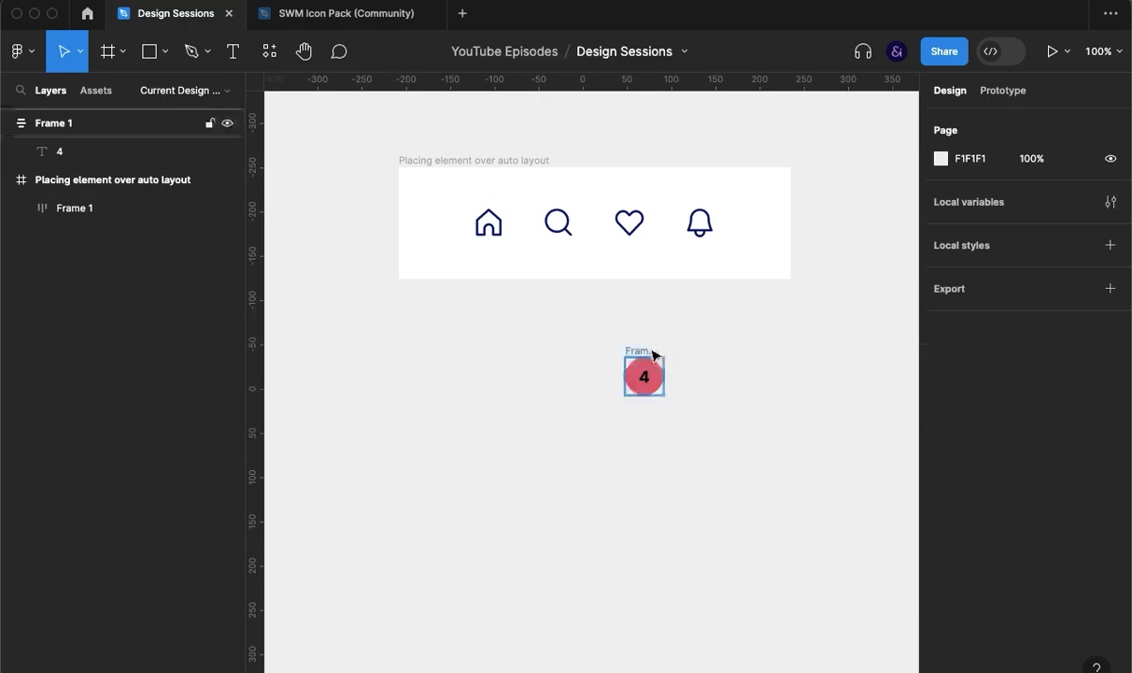
Move the red 4 badge into the icon row after the bell and scale it to 0.7x
{"action": "left_click_drag", "start_coordinate": [654, 355], "coordinate": [765, 216]}
{"action": "key", "text": "k"}
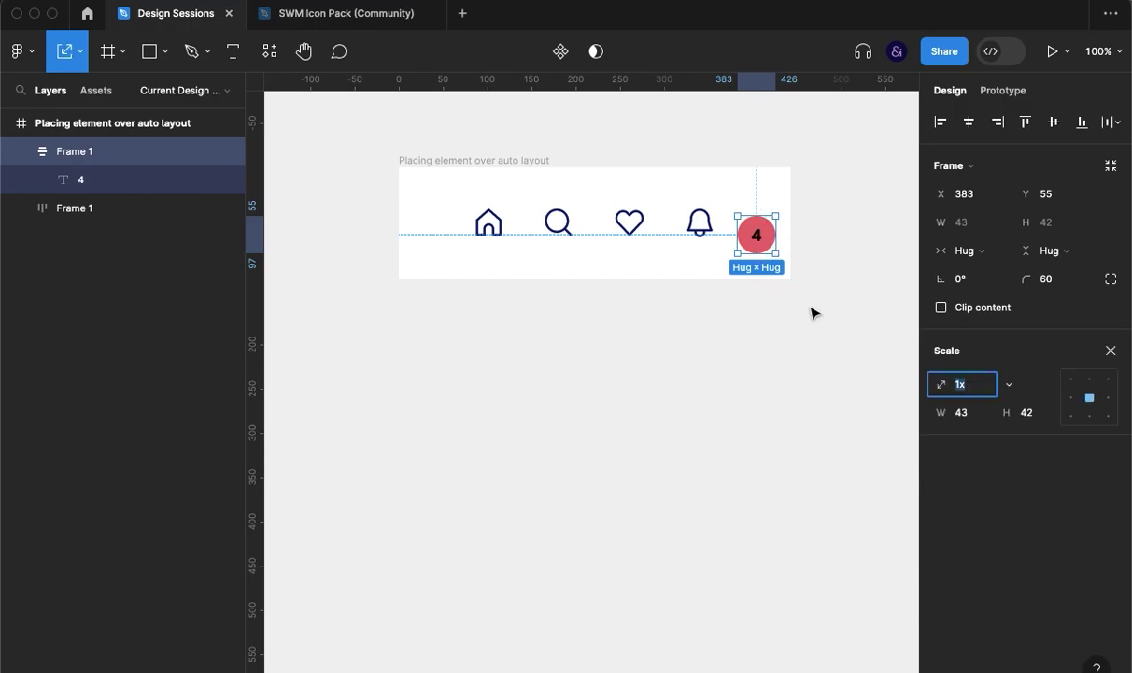
{"action": "left_click_drag", "start_coordinate": [776, 253], "coordinate": [765, 234]}
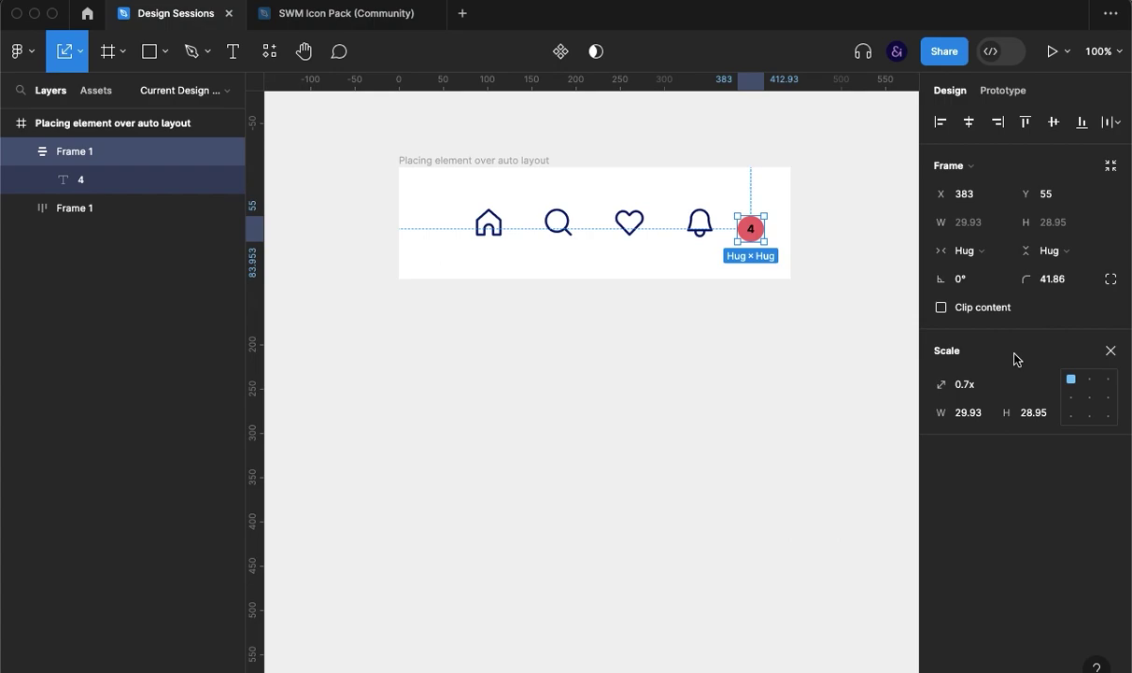
{"action": "key", "text": "v"}
Make the 4 white (FFFFFF) and move the badge between the heart and bell
{"action": "scroll", "coordinate": [1001, 537], "scroll_direction": "down", "scroll_amount": 4}
{"action": "left_click", "coordinate": [968, 527]}
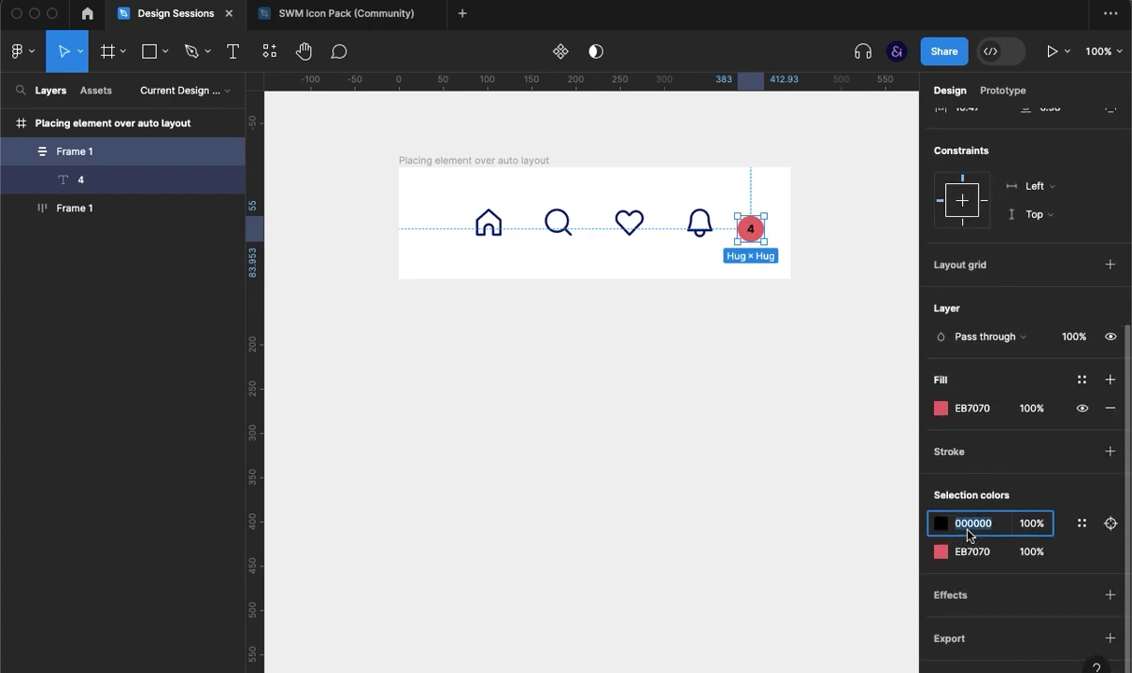
{"action": "type", "text": "ff"}
{"action": "key", "text": "Return"}
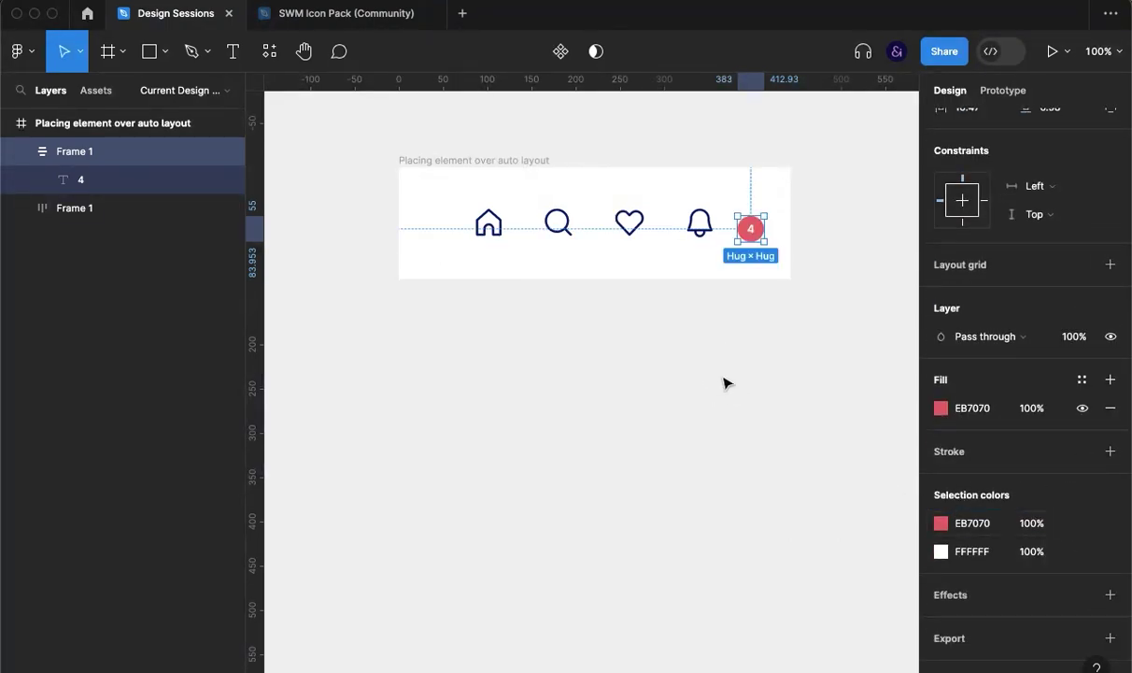
{"action": "left_click", "coordinate": [723, 381]}
{"action": "left_click_drag", "start_coordinate": [763, 236], "coordinate": [719, 243]}
Duplicate the icon frame, with its red 4 badge, below the original
{"action": "left_click", "coordinate": [752, 294]}
{"action": "left_click", "coordinate": [796, 346]}
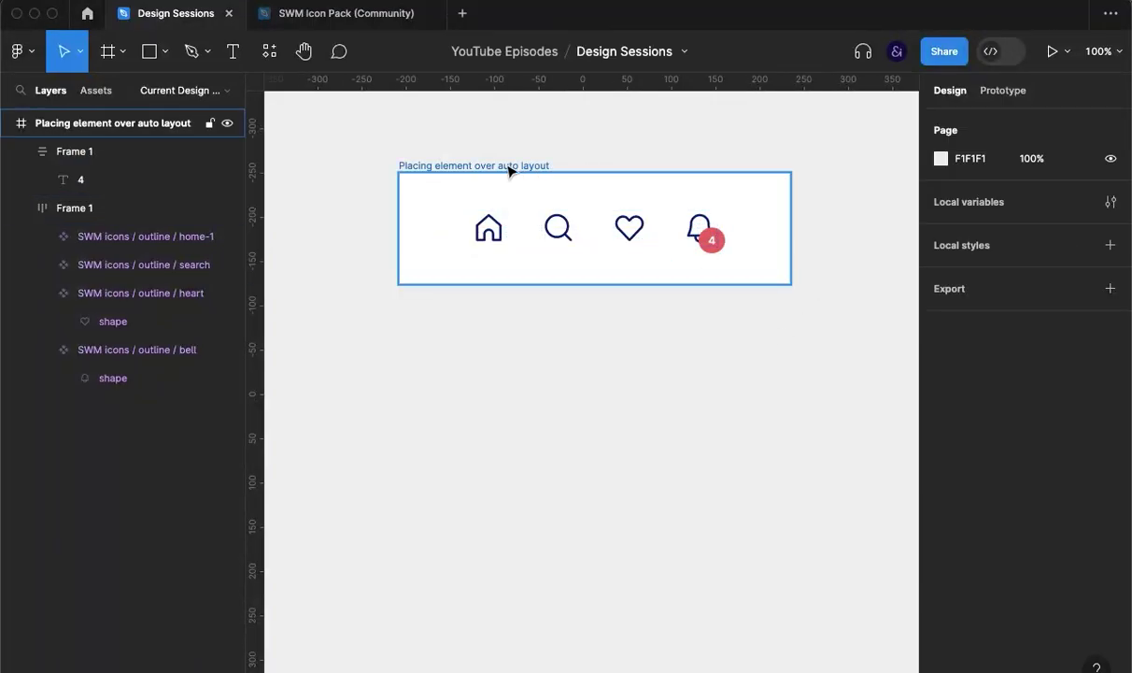
{"action": "left_click_drag", "start_coordinate": [505, 169], "coordinate": [551, 408]}
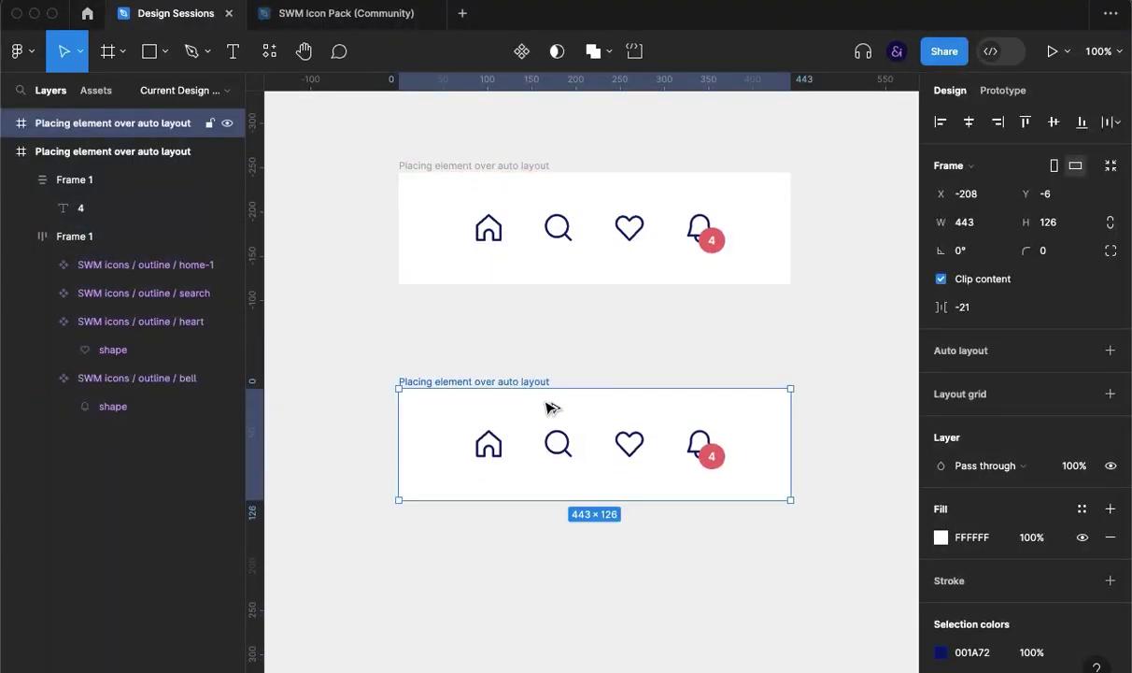
Delete the red 4 badge from the copied frame
{"action": "left_click", "coordinate": [716, 460]}
{"action": "key", "text": "Delete"}
{"action": "left_click", "coordinate": [700, 562]}
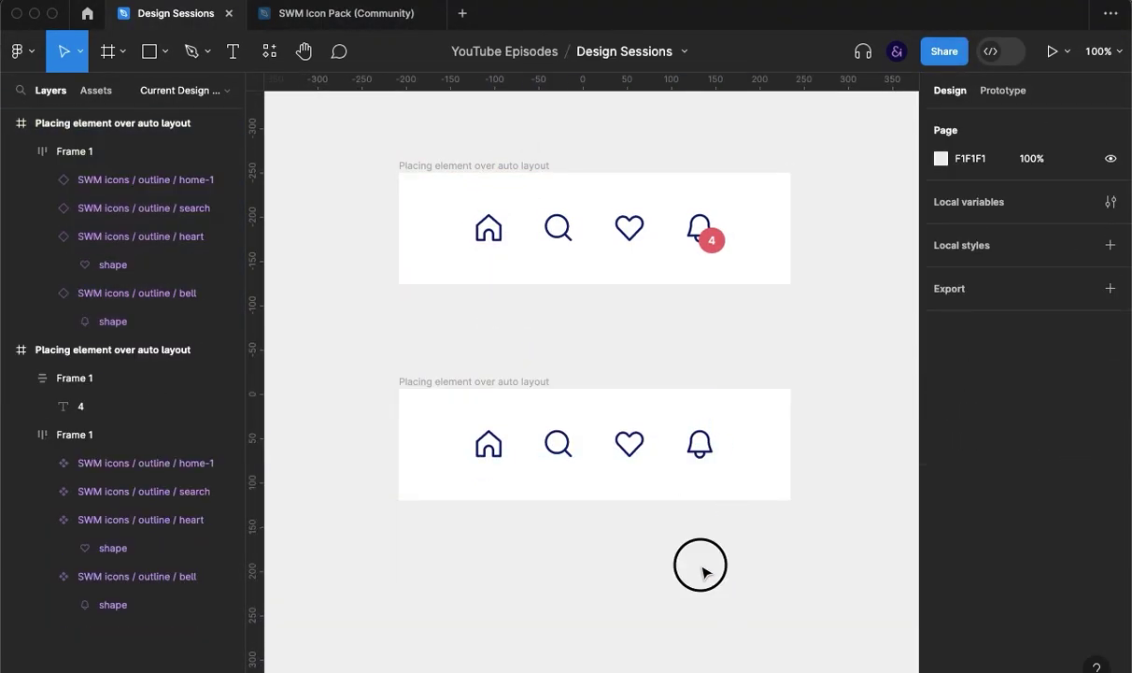
Search Unsplash for 'animal' and place the fox photo on the canvas
{"action": "right_click", "coordinate": [573, 524]}
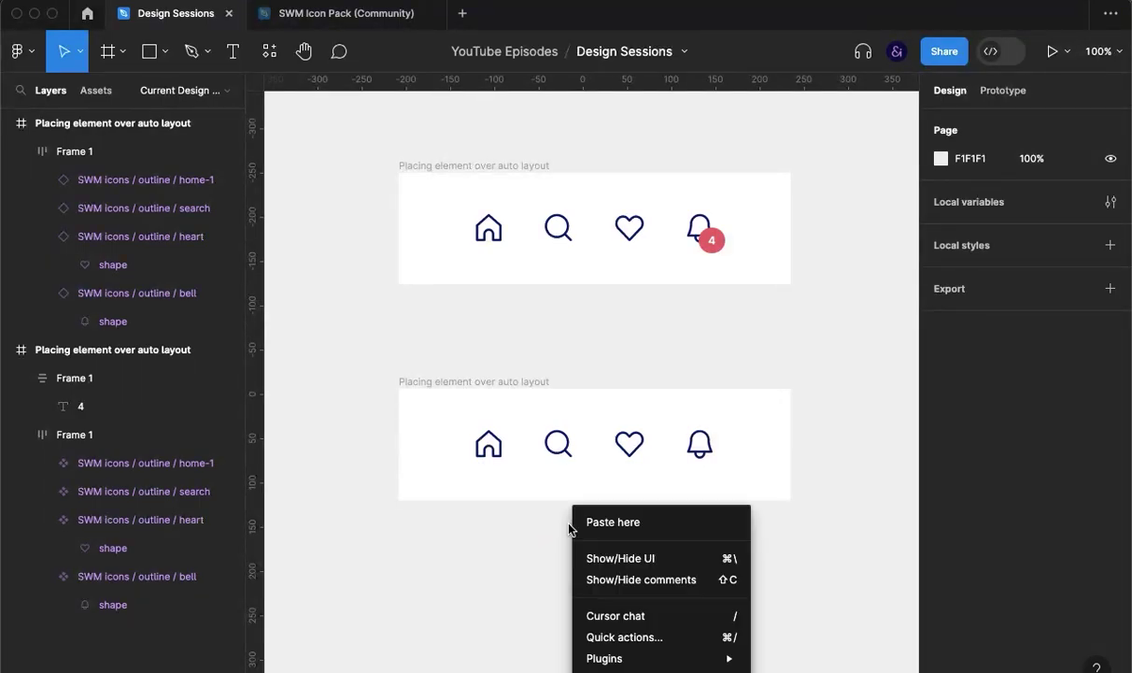
{"action": "mouse_move", "coordinate": [669, 660]}
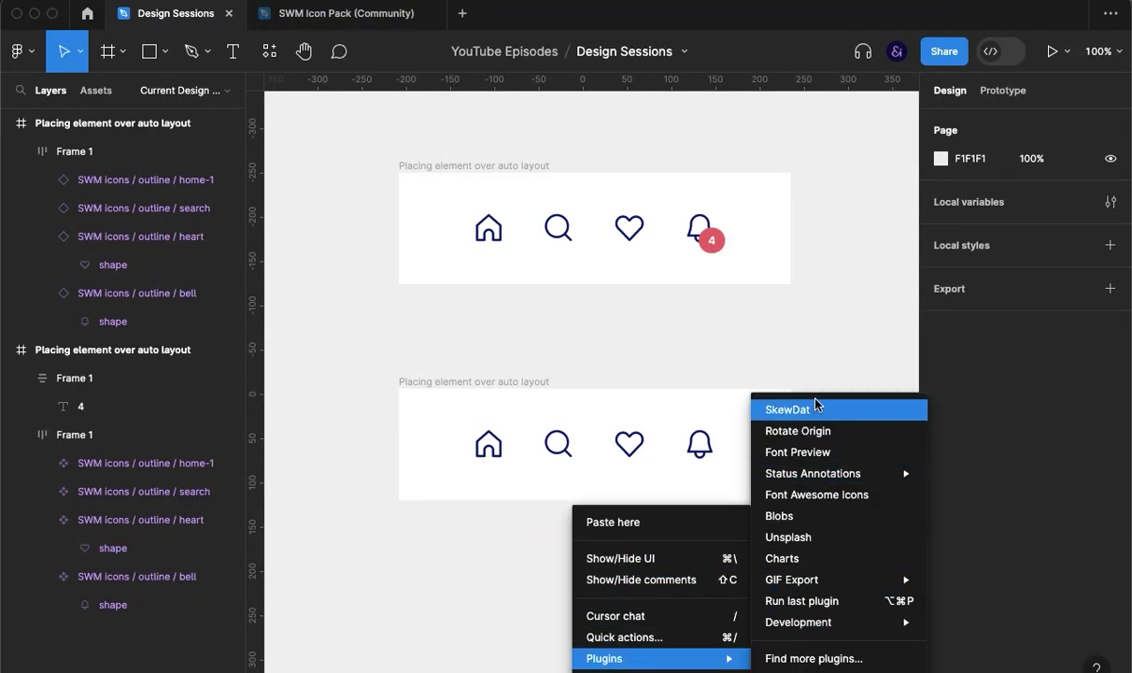
{"action": "left_click", "coordinate": [820, 542]}
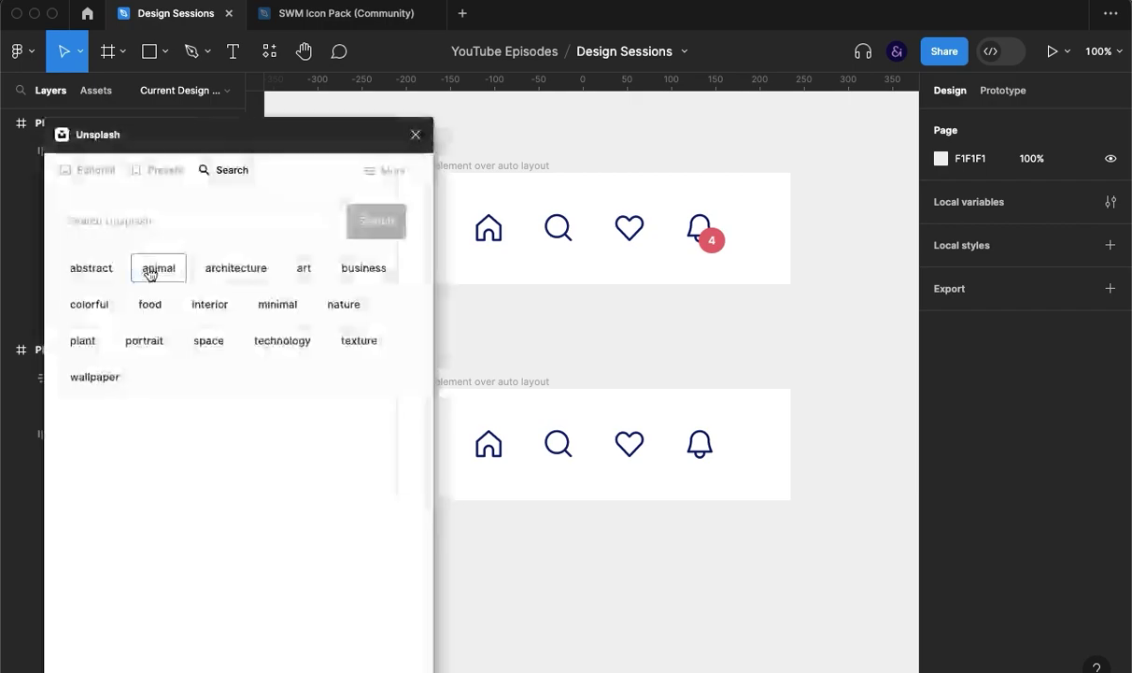
{"action": "left_click", "coordinate": [155, 265]}
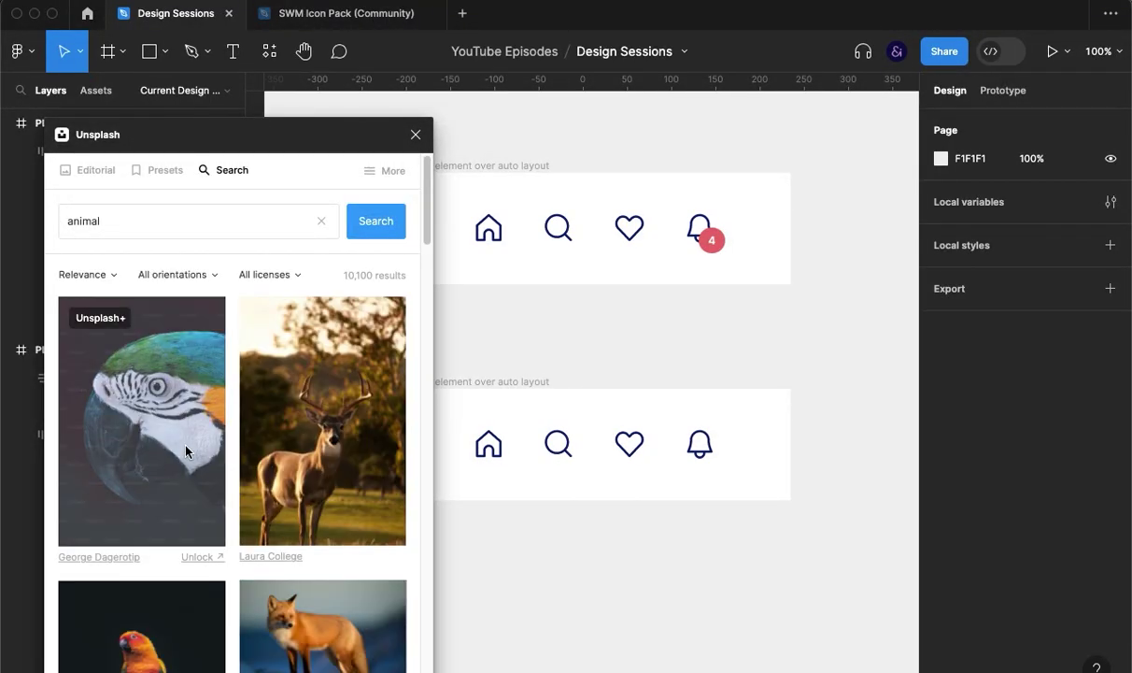
{"action": "left_click_drag", "start_coordinate": [361, 609], "coordinate": [585, 567]}
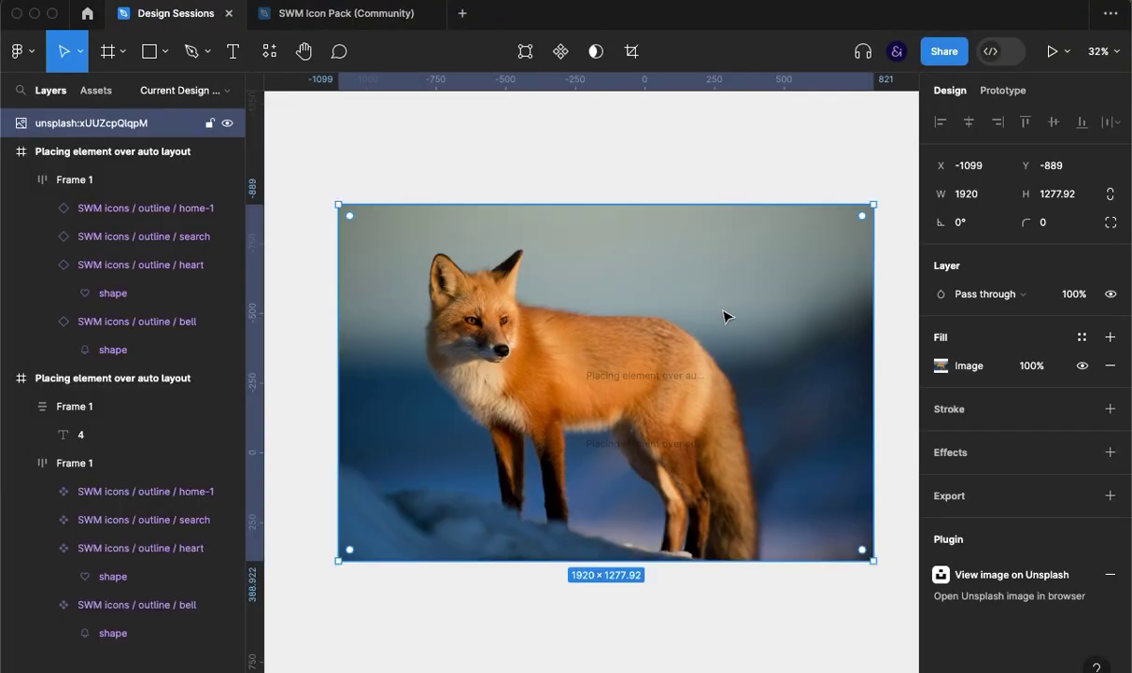
Scale the fox photo down, restoring it after an accidental deletion
{"action": "key", "text": "k"}
{"action": "left_click_drag", "start_coordinate": [872, 559], "coordinate": [561, 457]}
{"action": "key", "text": "v"}
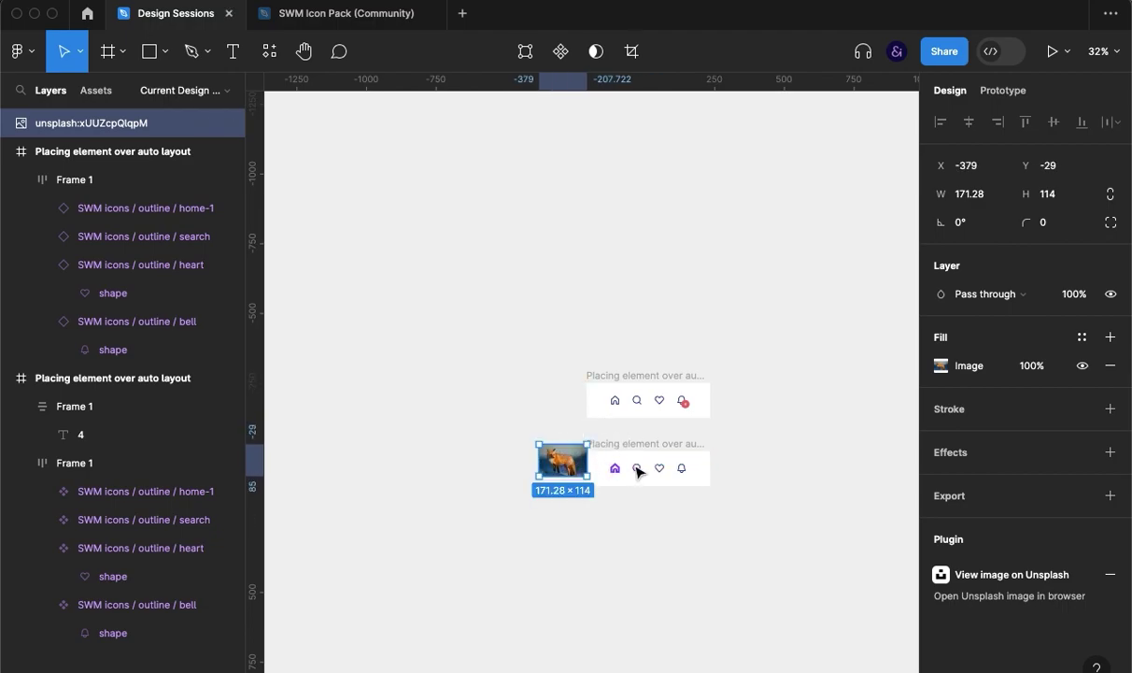
{"action": "key", "text": "Delete"}
{"action": "left_click", "coordinate": [612, 447]}
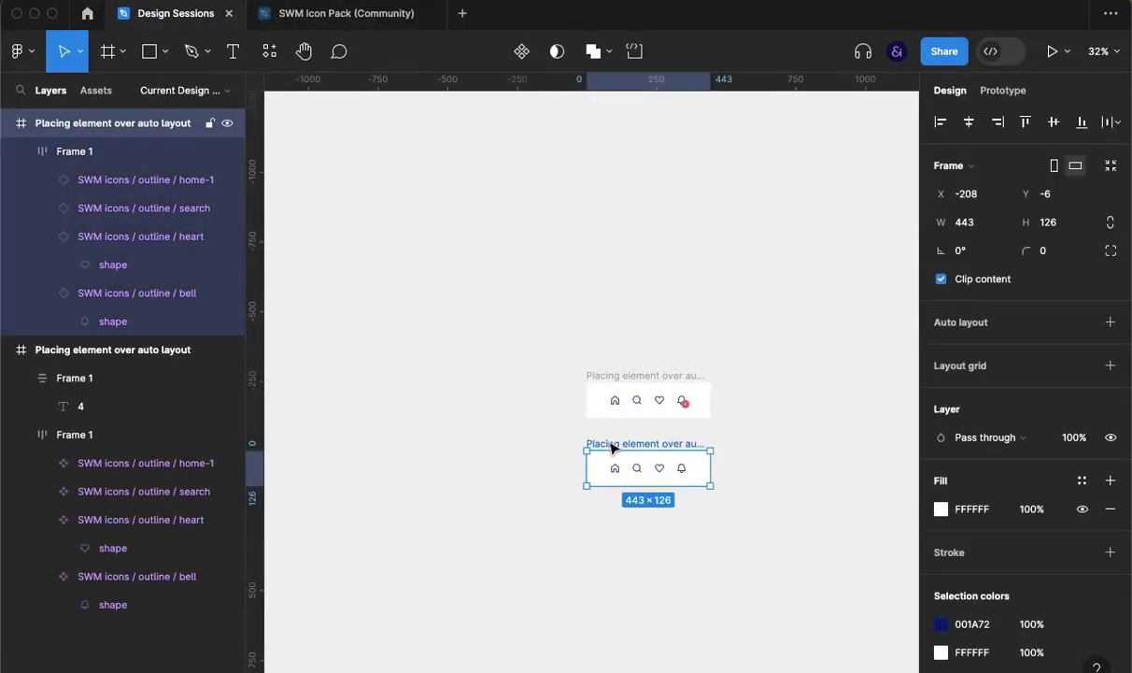
{"action": "key", "text": "super+z"}
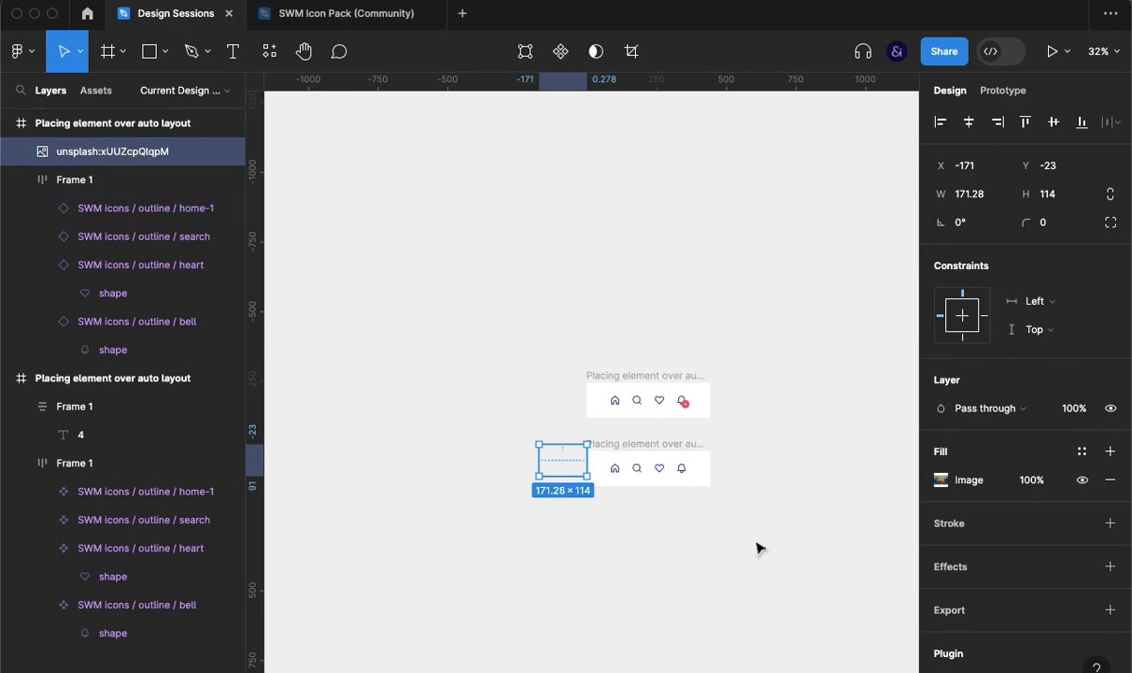
{"action": "key", "text": "shift+1"}
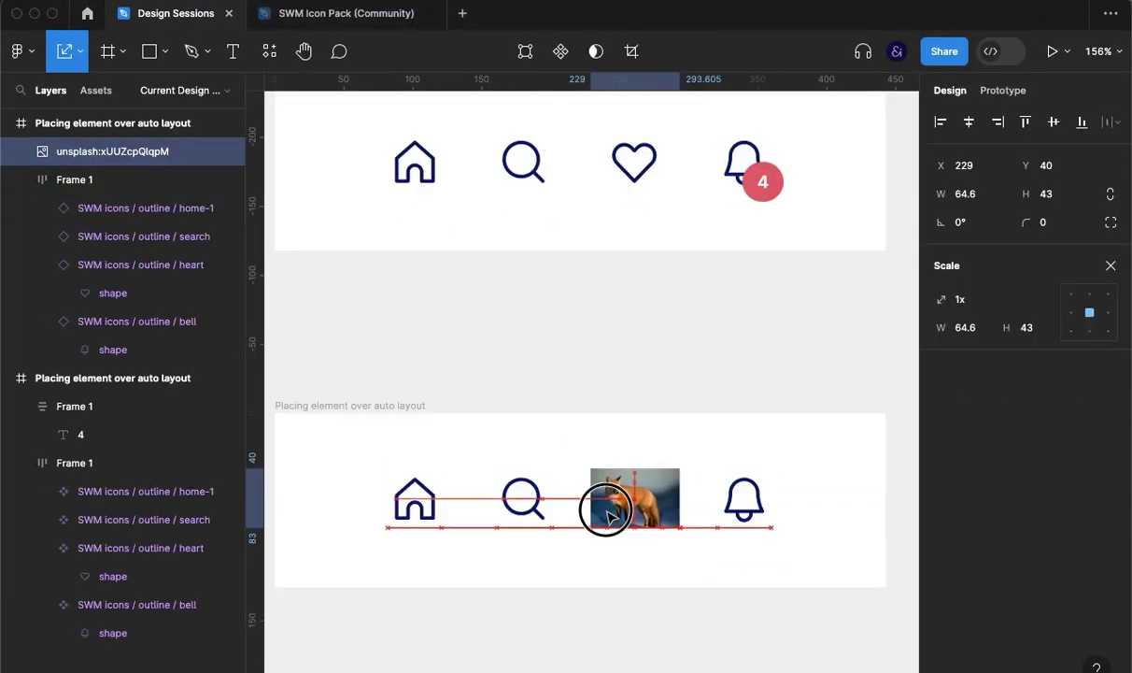
Shrink the fox photo to 64.6×43 and move it into the lower frame
{"action": "left_click_drag", "start_coordinate": [606, 505], "coordinate": [743, 552]}
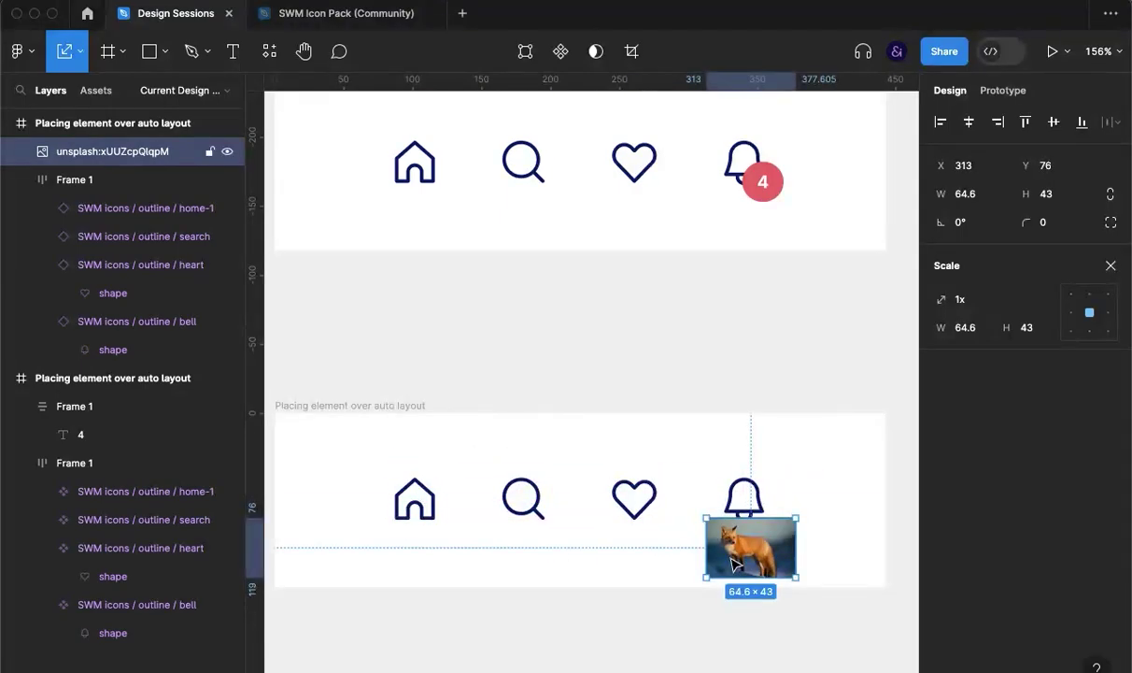
{"action": "key", "text": "shift+1"}
{"action": "left_click", "coordinate": [809, 599]}
{"action": "left_click_drag", "start_coordinate": [789, 614], "coordinate": [332, 532]}
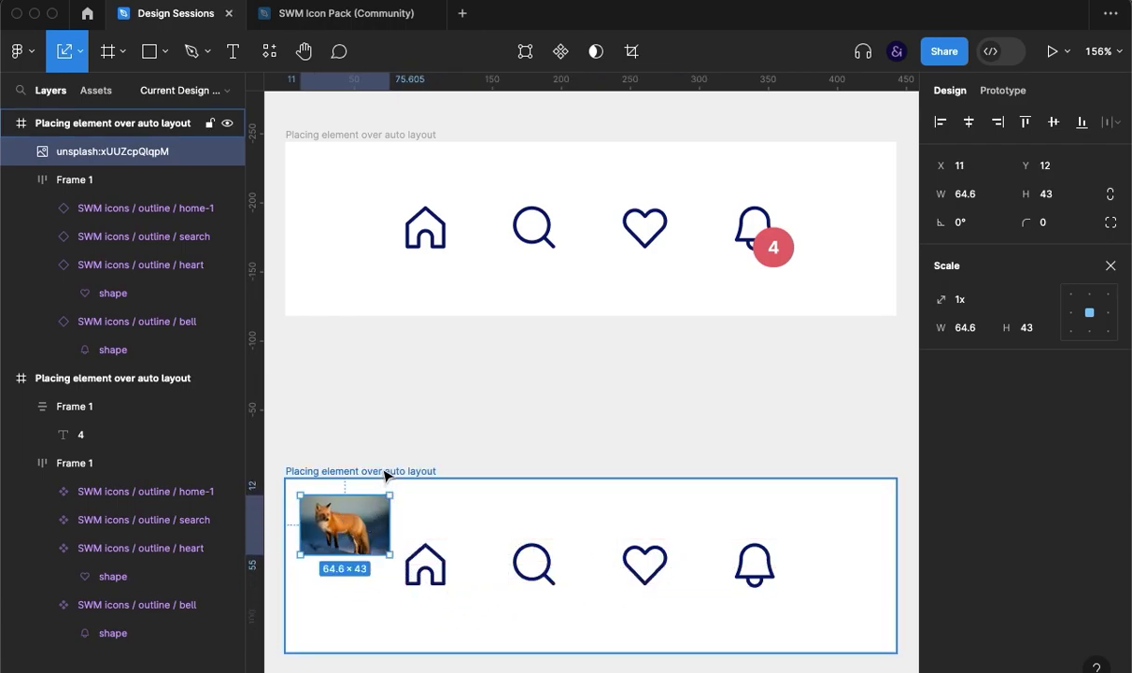
Place the fox photo first in the lower icon row, wrapped in its own auto-layout frame
{"action": "left_click_drag", "start_coordinate": [387, 471], "coordinate": [386, 358]}
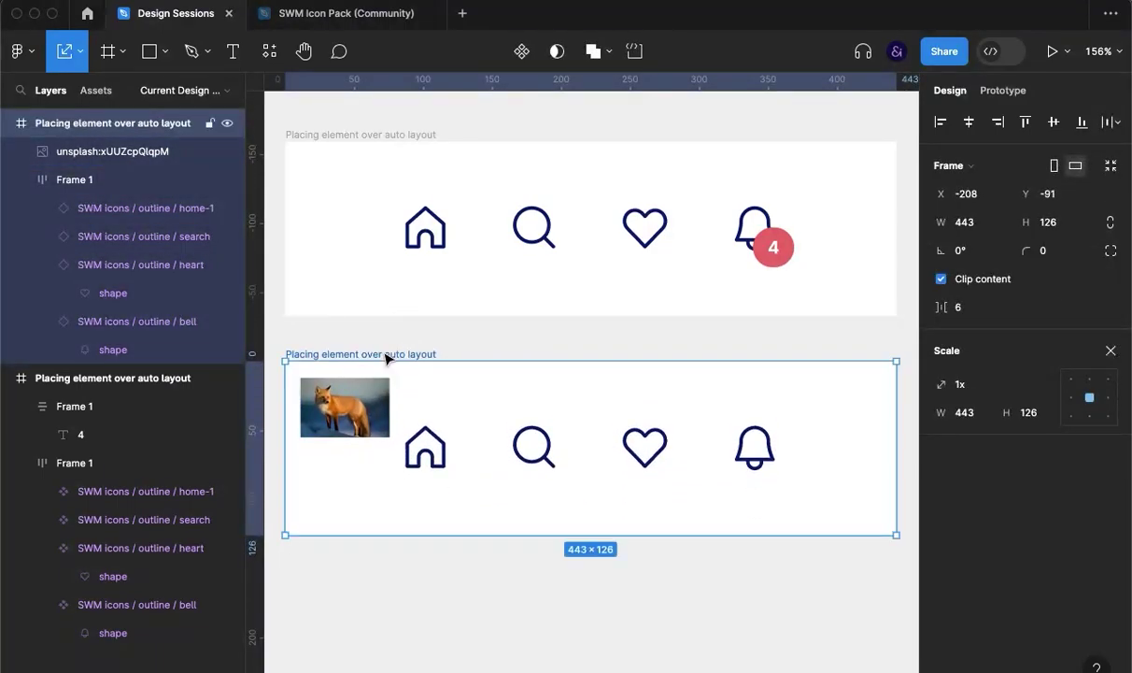
{"action": "left_click", "coordinate": [434, 587]}
{"action": "left_click", "coordinate": [355, 427]}
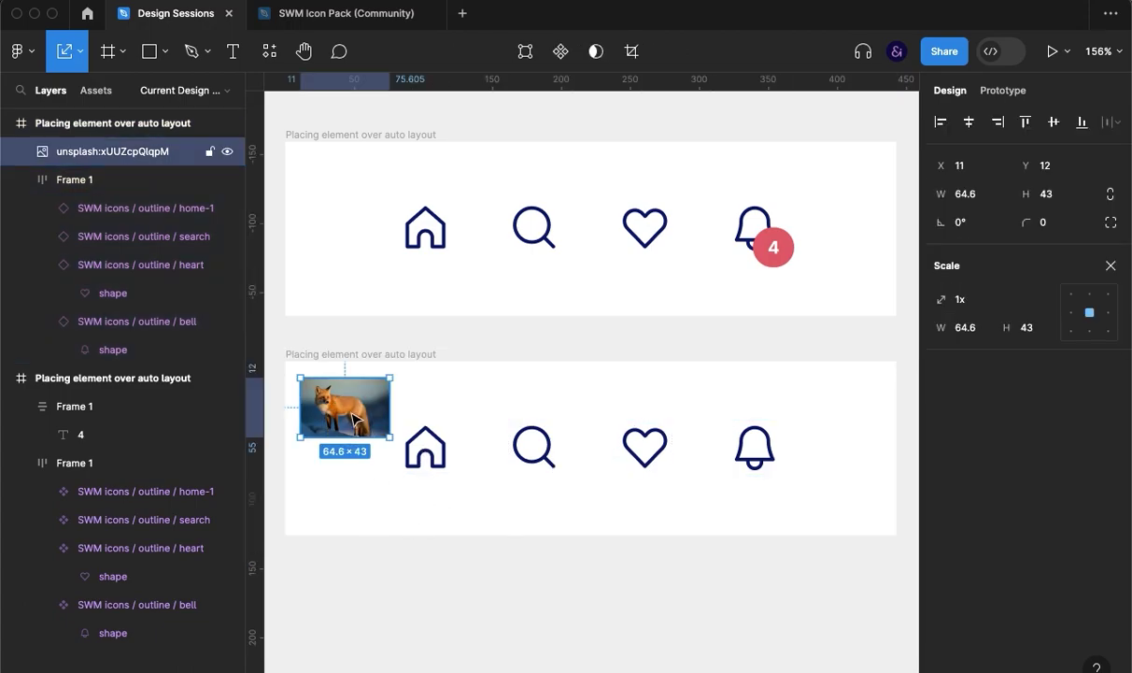
{"action": "mouse_move", "coordinate": [353, 420]}
{"action": "left_mouse_down"}
{"action": "mouse_move", "coordinate": [517, 450]}
{"action": "mouse_move", "coordinate": [355, 411]}
{"action": "left_mouse_up"}
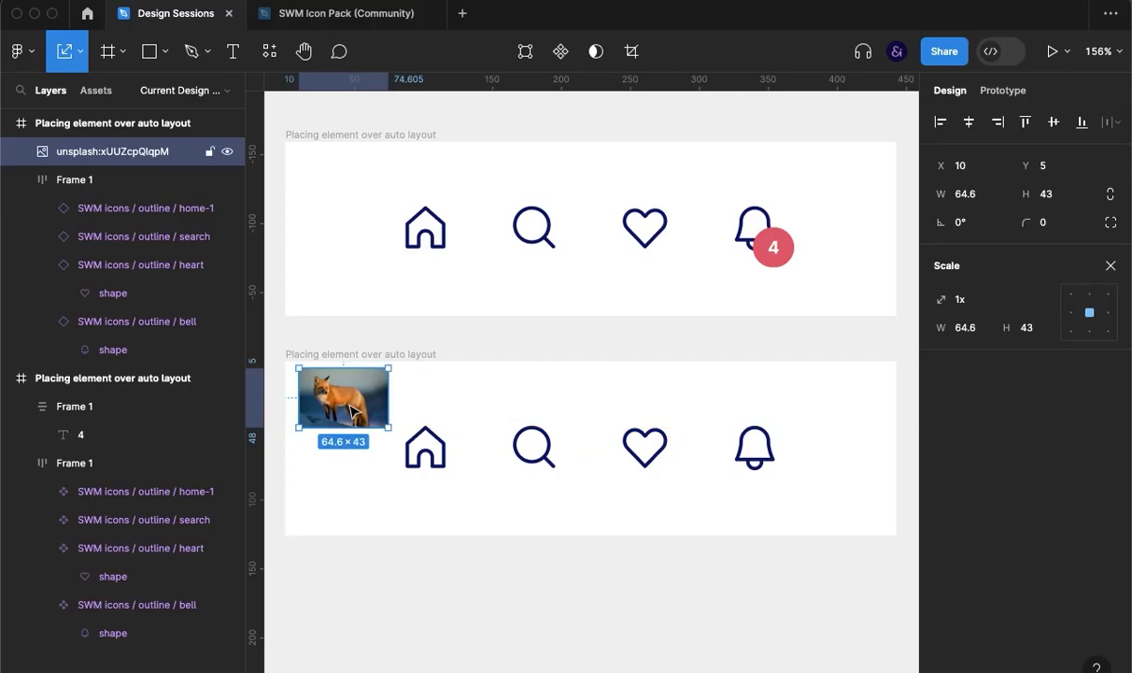
{"action": "key", "text": "shift+a"}
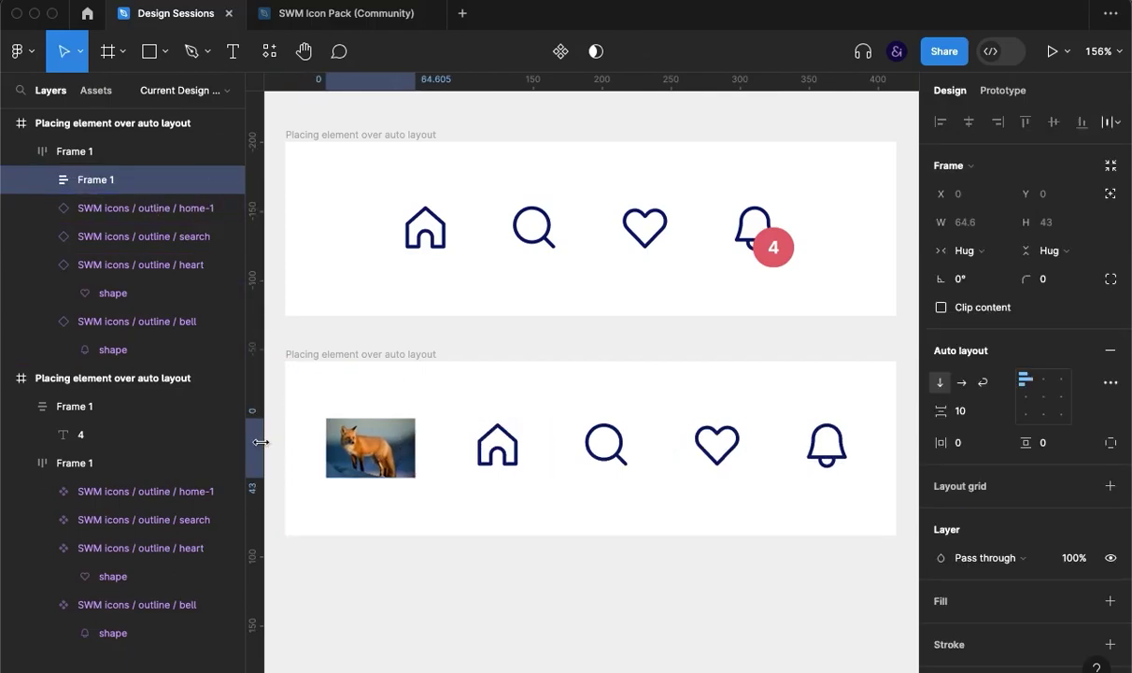
Pull the fox photo out of the auto-layout row, free-floating at 64.6×43 beside the bell
{"action": "key", "text": "Right"}
{"action": "key", "text": "Right"}
{"action": "key", "text": "Right"}
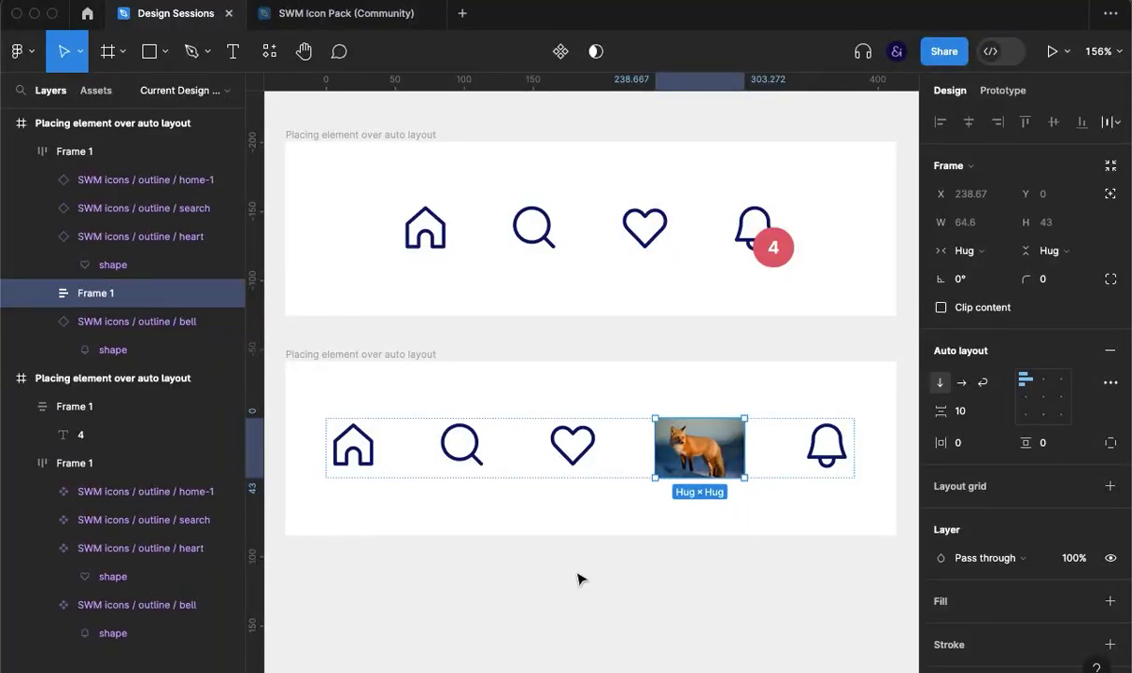
{"action": "key", "text": "Left"}
{"action": "key", "text": "Left"}
{"action": "left_click", "coordinate": [647, 510]}
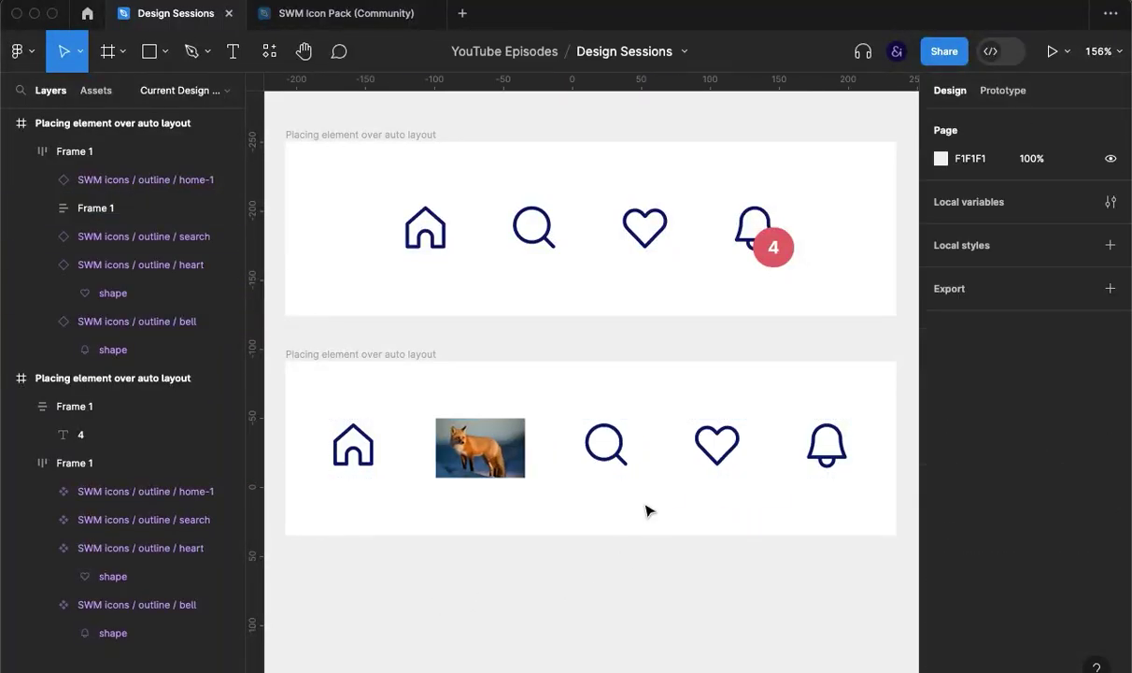
{"action": "left_click", "coordinate": [492, 432]}
{"action": "left_click_drag", "start_coordinate": [493, 432], "coordinate": [865, 423]}
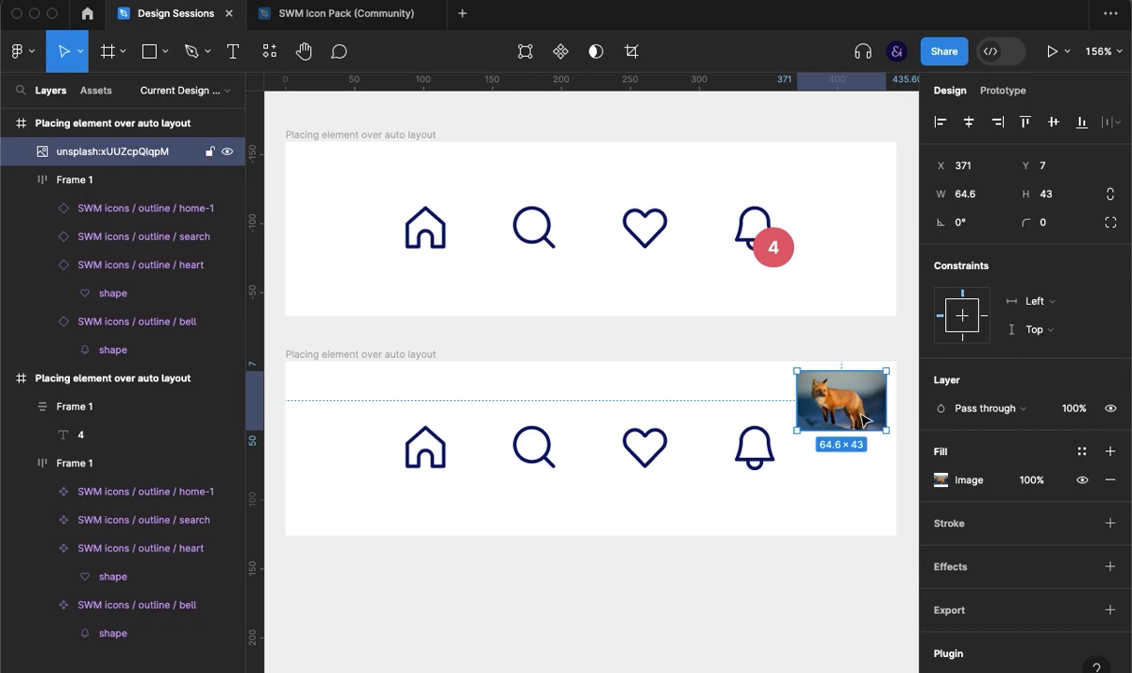